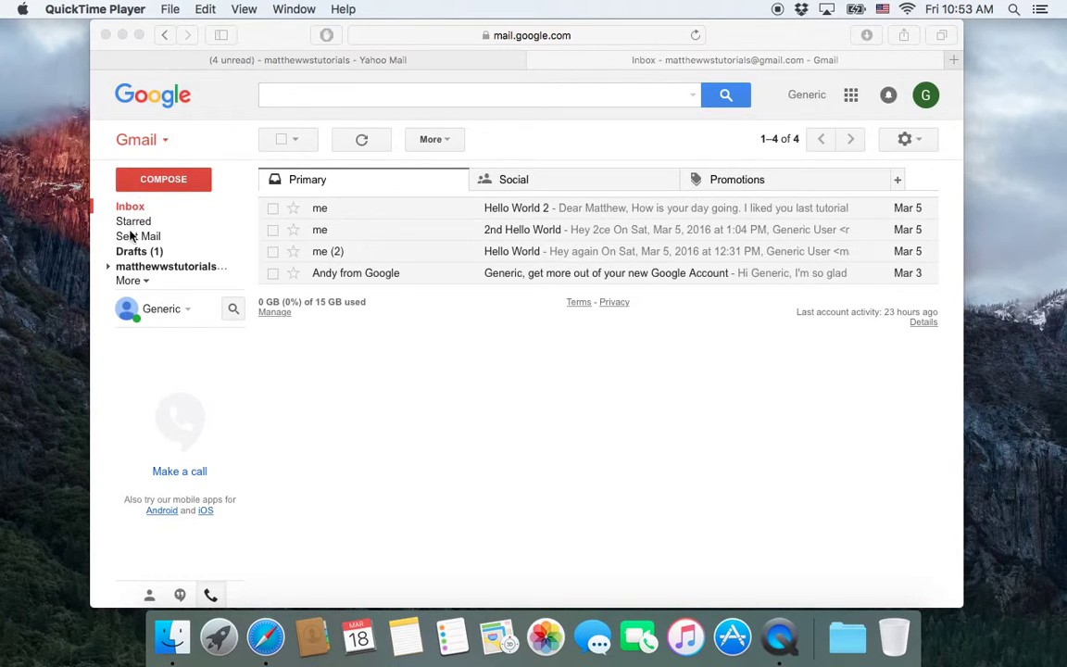
# Step: Focus the Safari window and expand Gmail's sidebar to list Important, Chats, All Mail, Spam and Trash
pyautogui.click(145, 284)
pyautogui.click(139, 283)
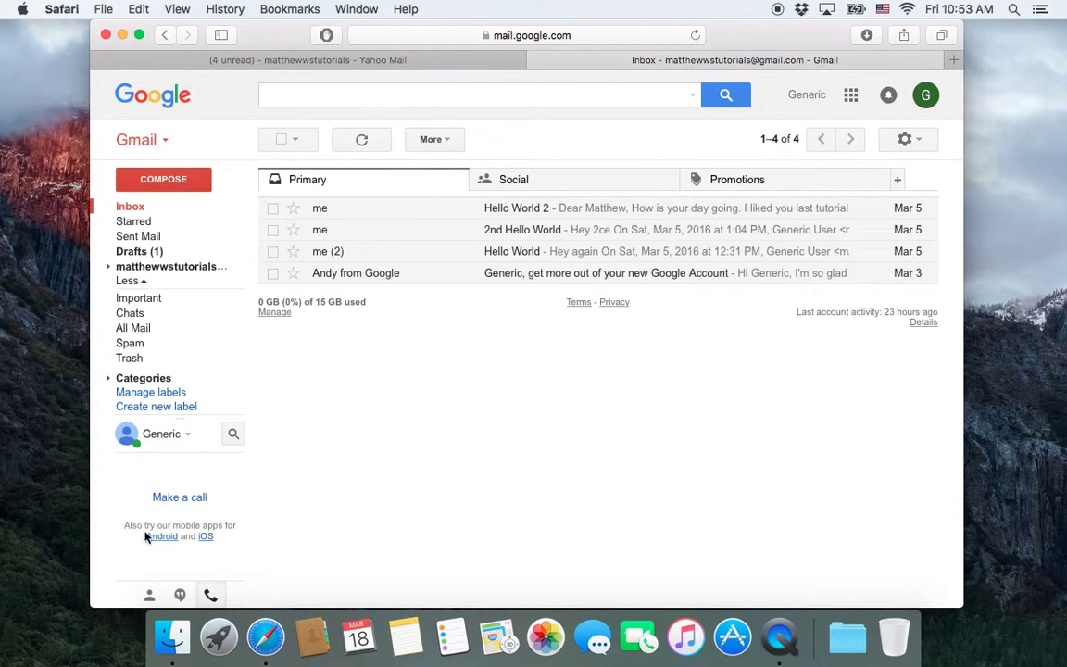
pyautogui.click(210, 595)
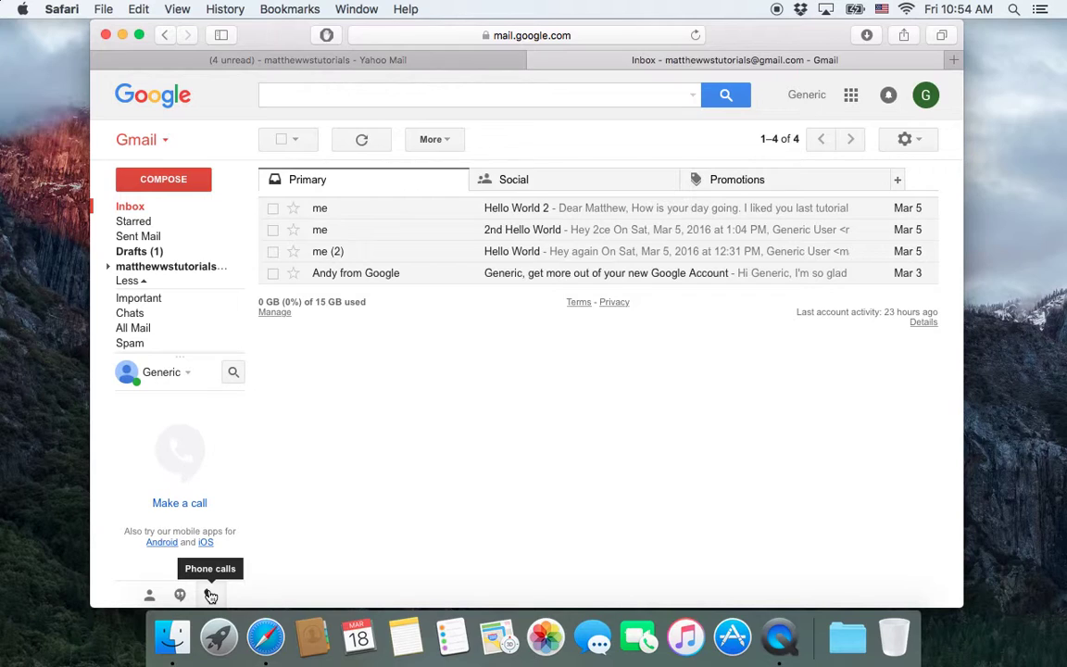
pyautogui.click(210, 594)
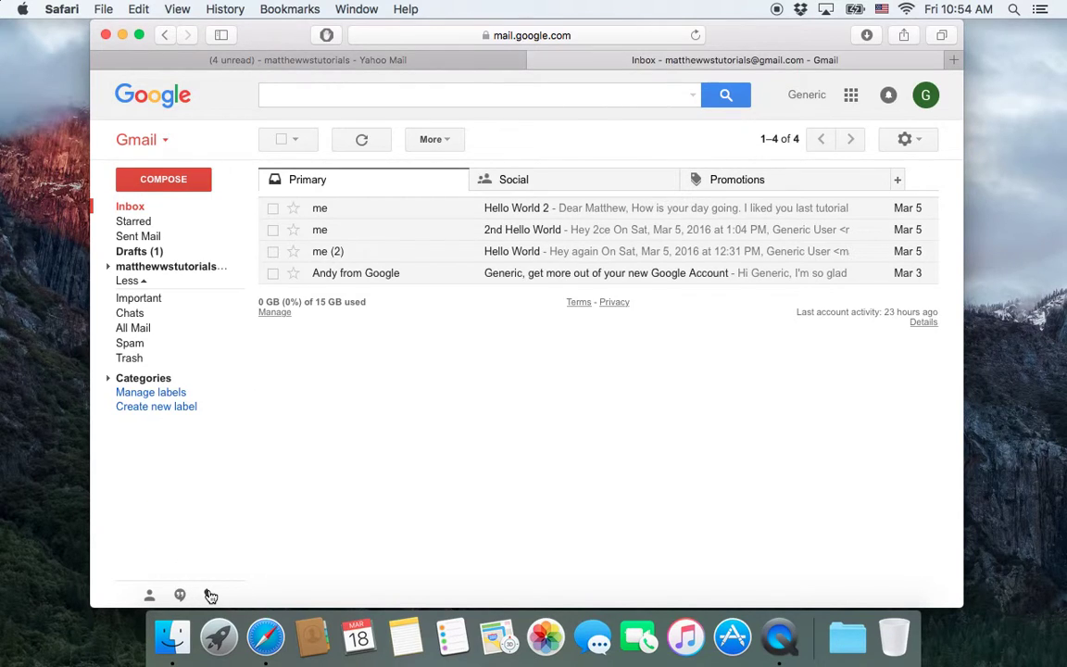
pyautogui.click(135, 282)
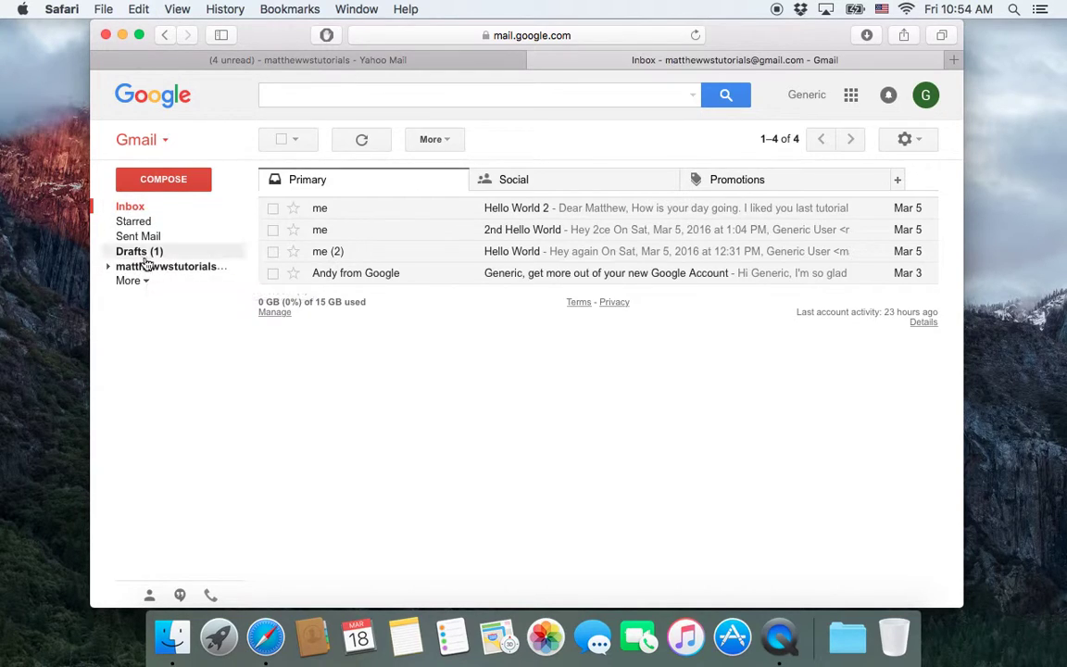
# Step: Drag the Yahoo account label into the hidden section below Less, then collapse the list to verify
pyautogui.click(146, 283)
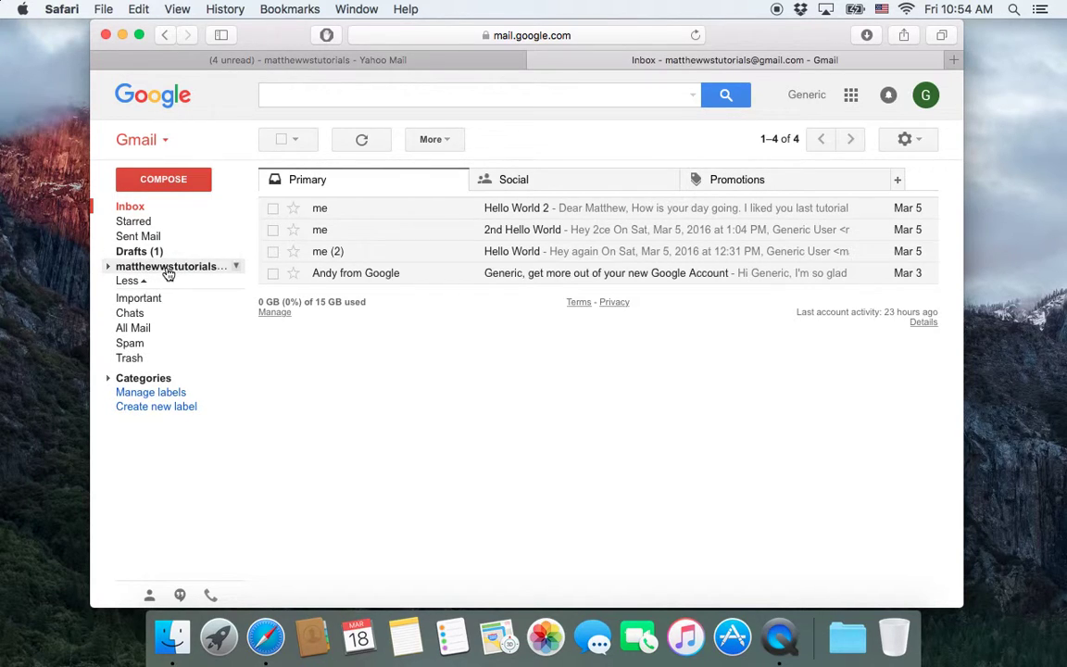
pyautogui.moveTo(167, 275); pyautogui.dragTo(159, 320)
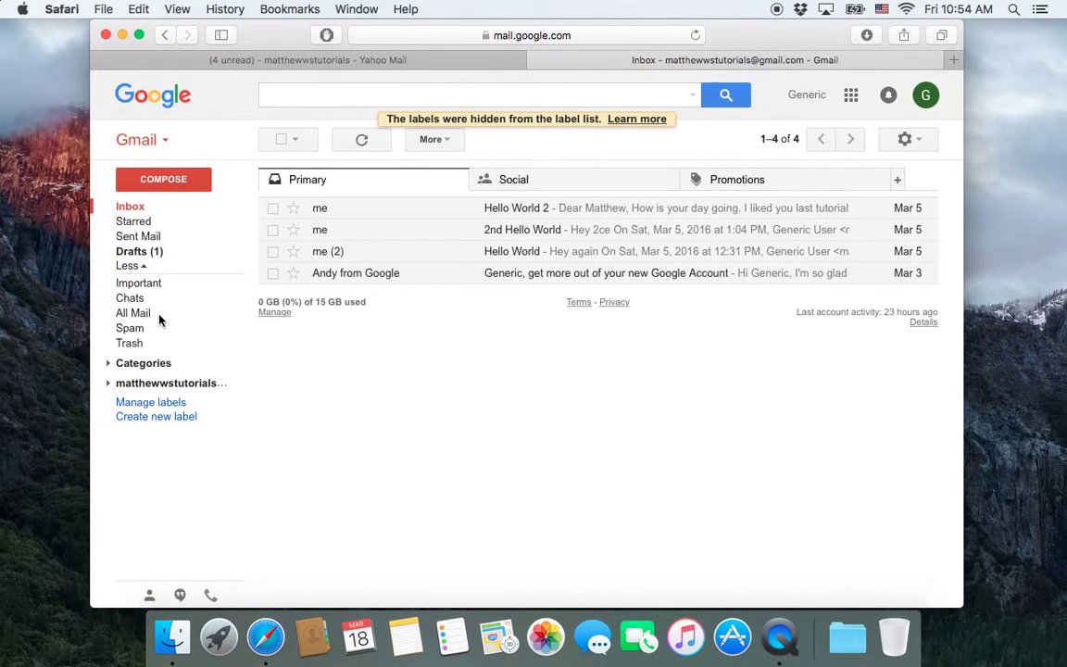
pyautogui.click(130, 266)
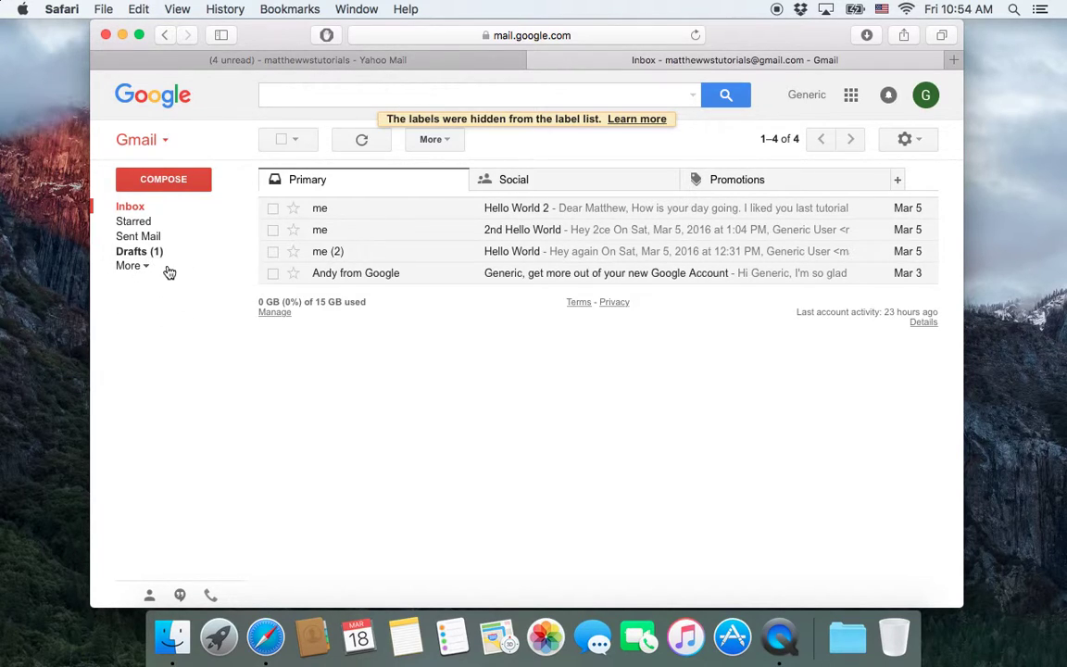
# Step: Move the Yahoo account label back above Less and verify it stays visible when collapsed
pyautogui.click(146, 267)
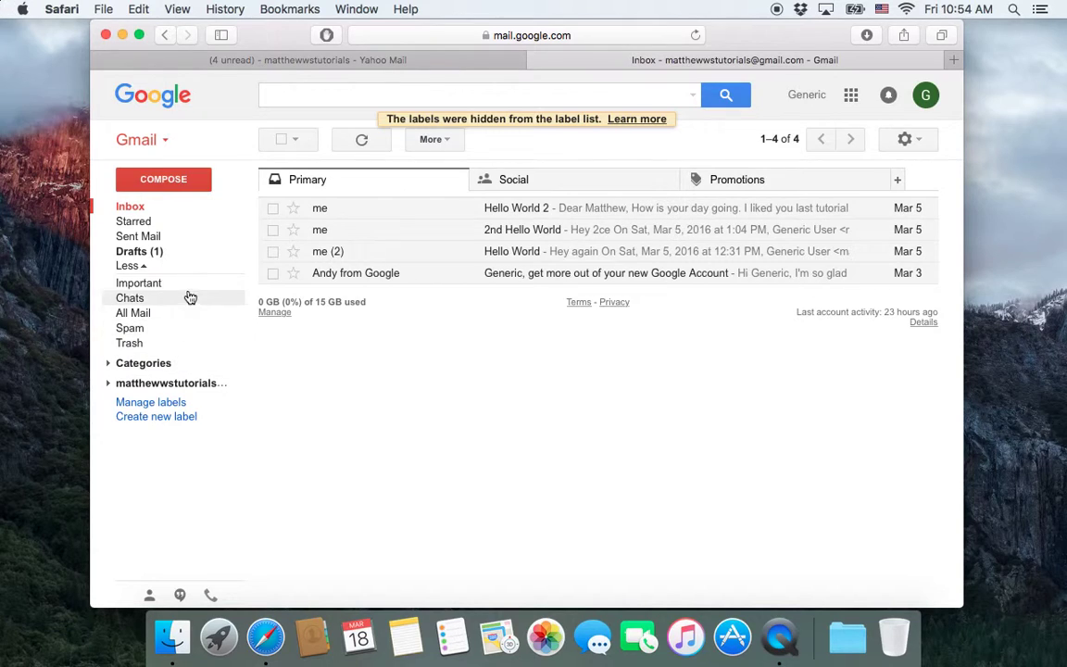
pyautogui.moveTo(175, 390); pyautogui.dragTo(196, 249)
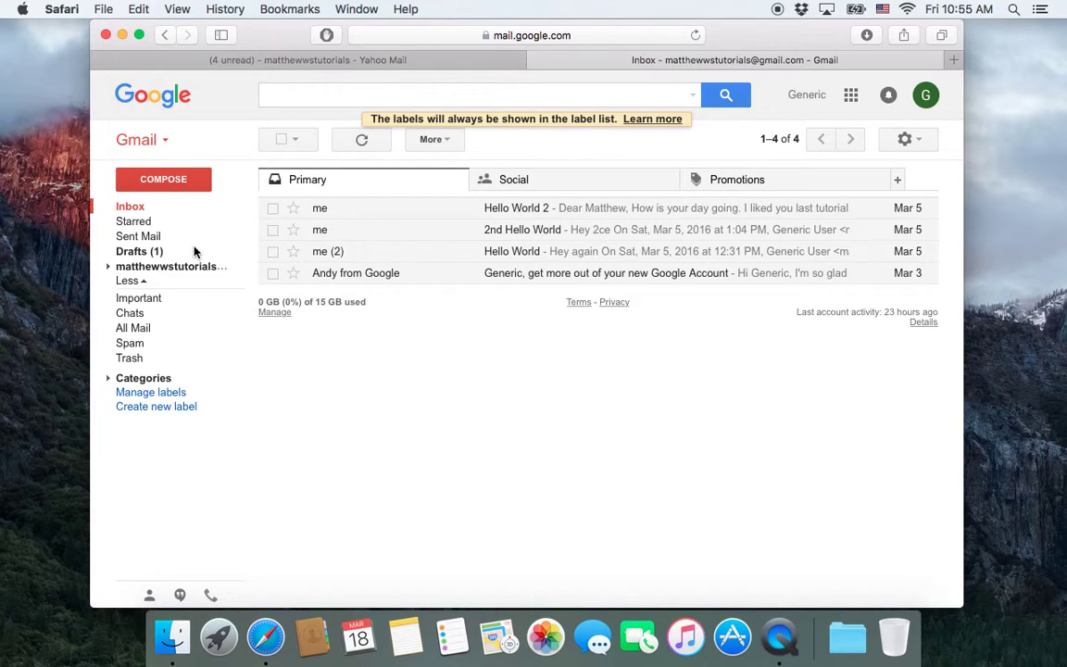
pyautogui.click(144, 280)
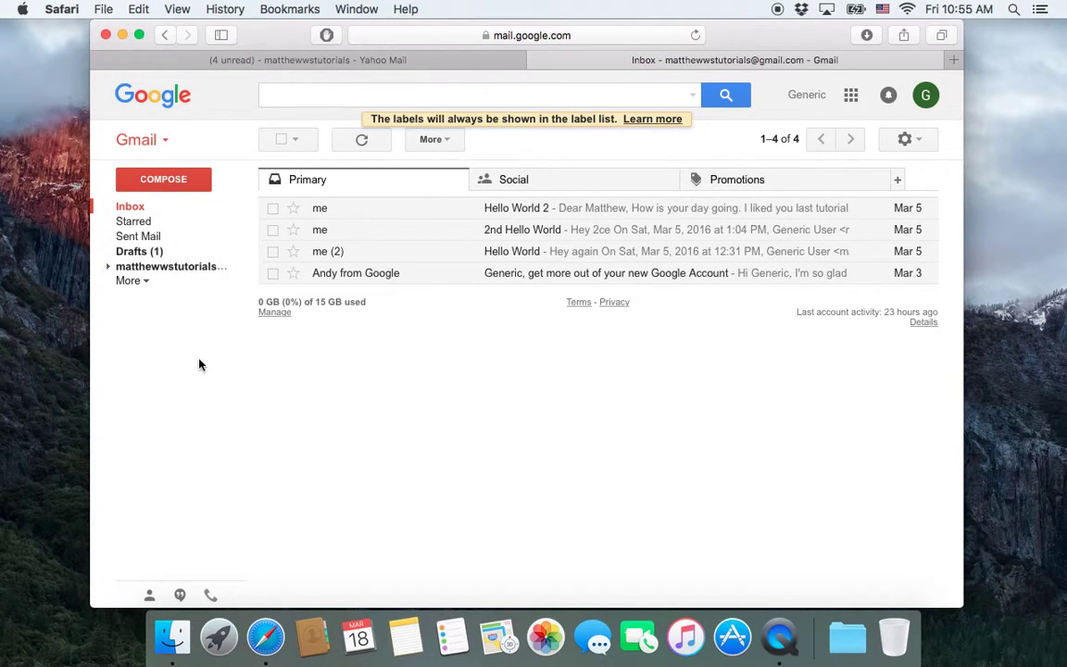
pyautogui.click(140, 282)
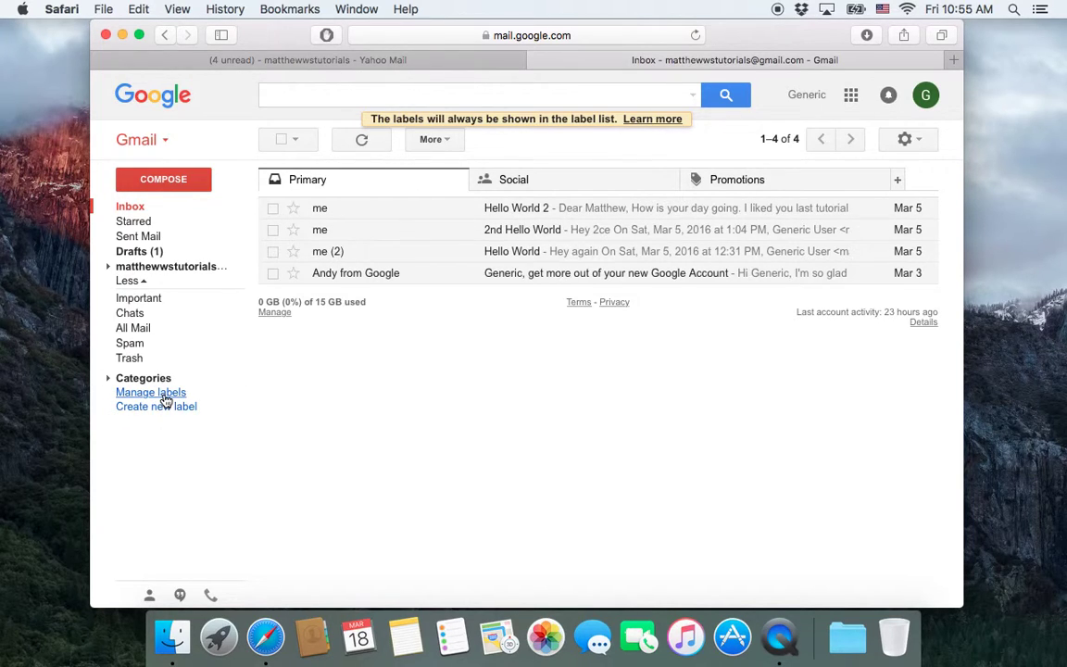
# Step: Open label management, start a new label, cancel it, and return to the inbox
pyautogui.click(166, 396)
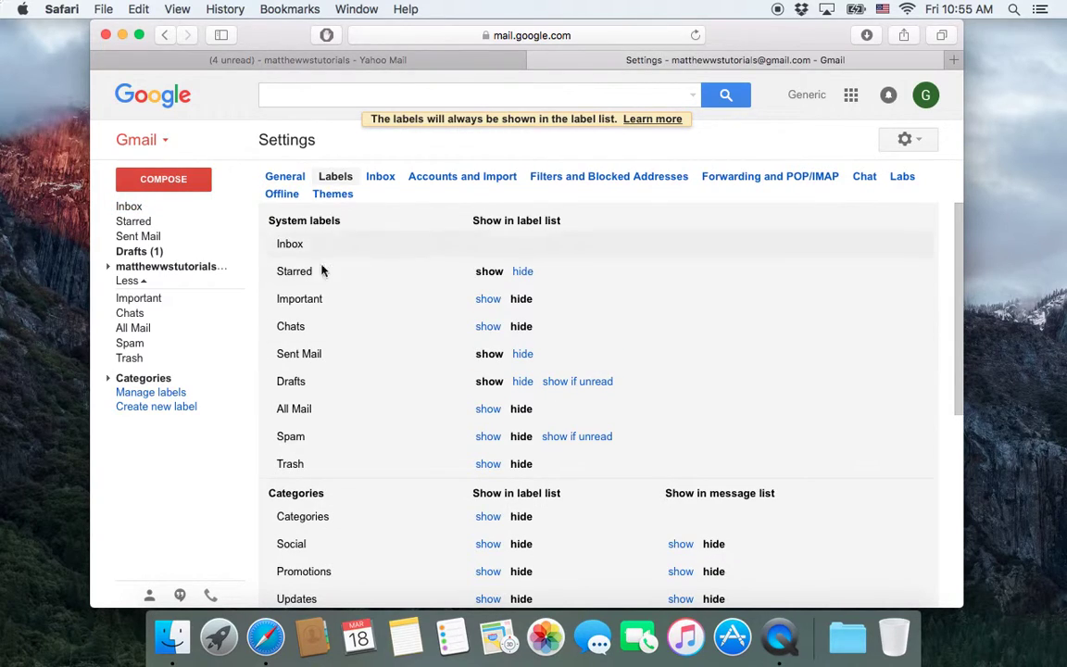
pyautogui.click(178, 408)
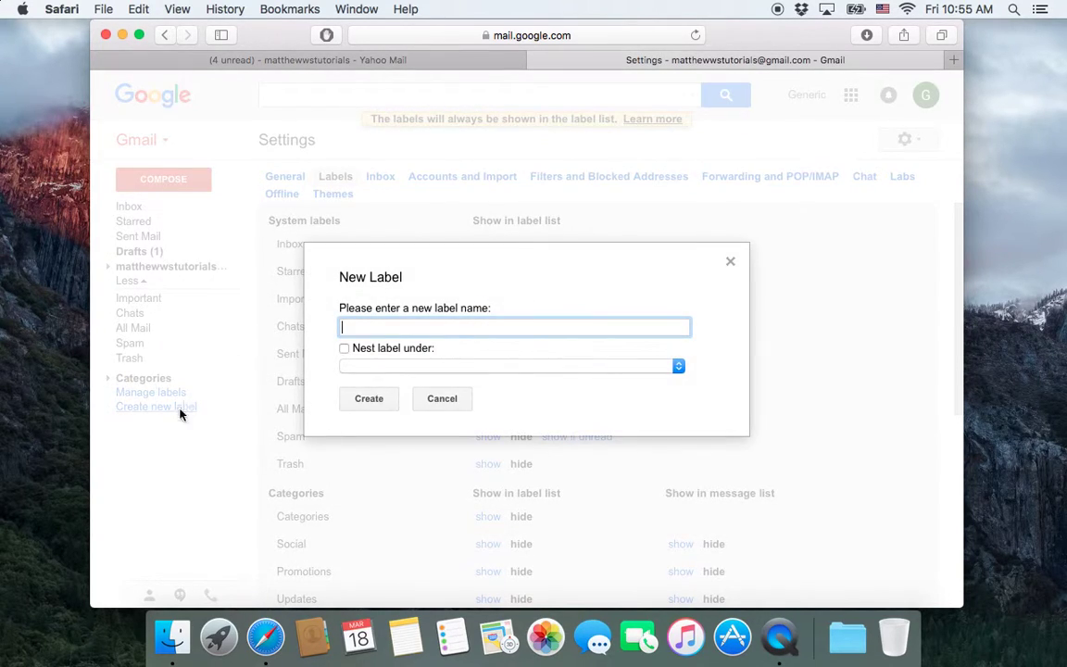
pyautogui.click(442, 399)
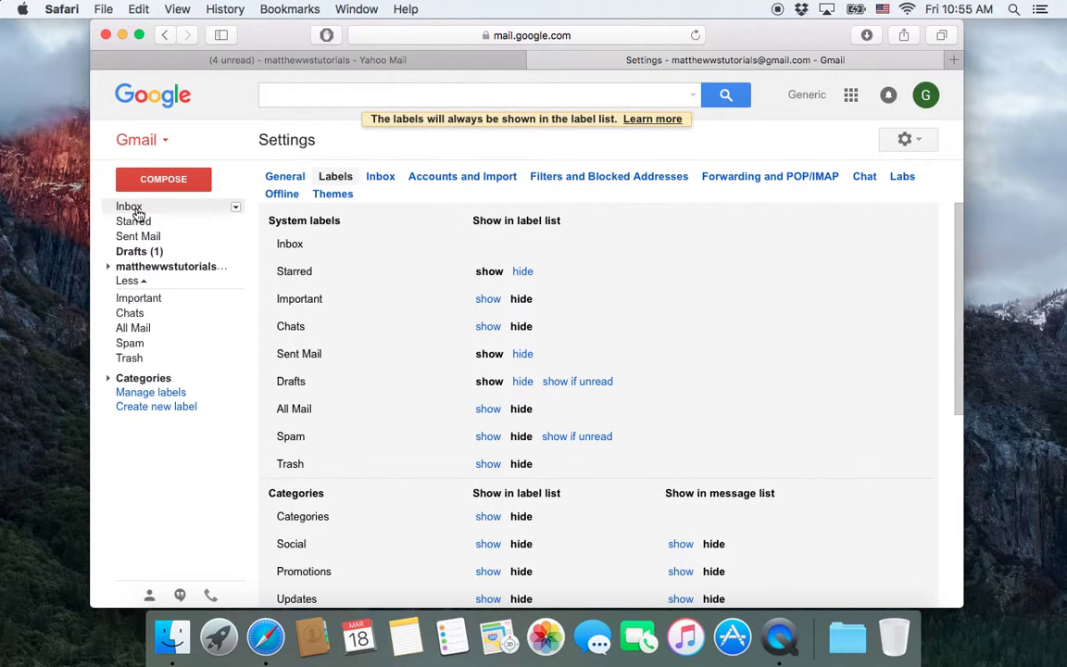
pyautogui.click(136, 208)
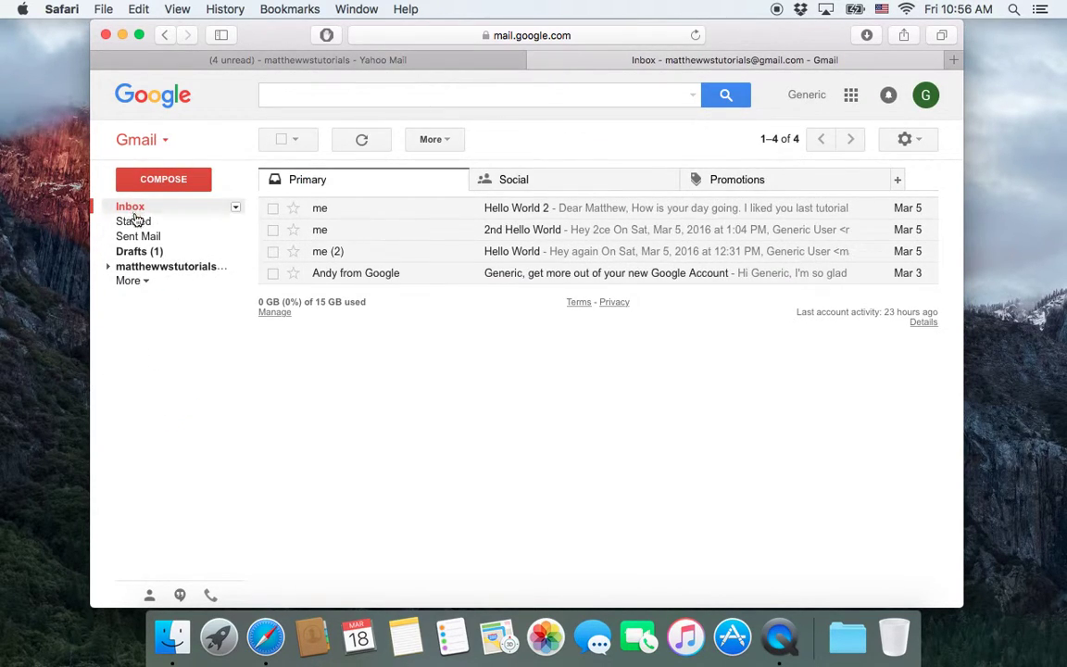
# Step: Open Gmail Settings on the Labels tab with the sidebar label list expanded
pyautogui.click(906, 141)
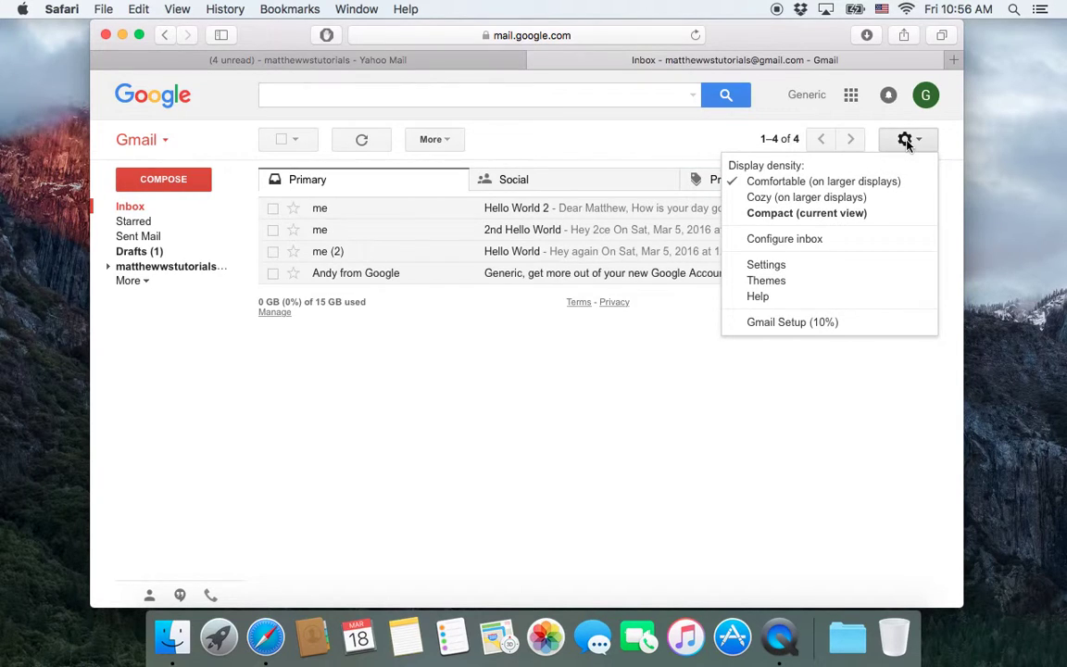
pyautogui.click(782, 268)
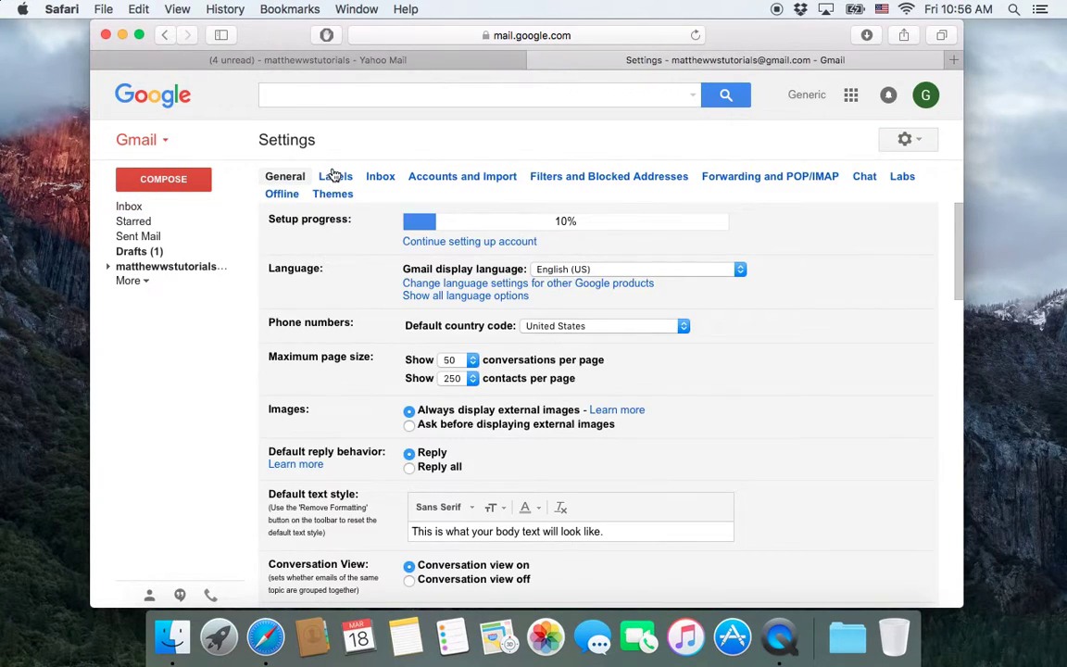
pyautogui.click(333, 175)
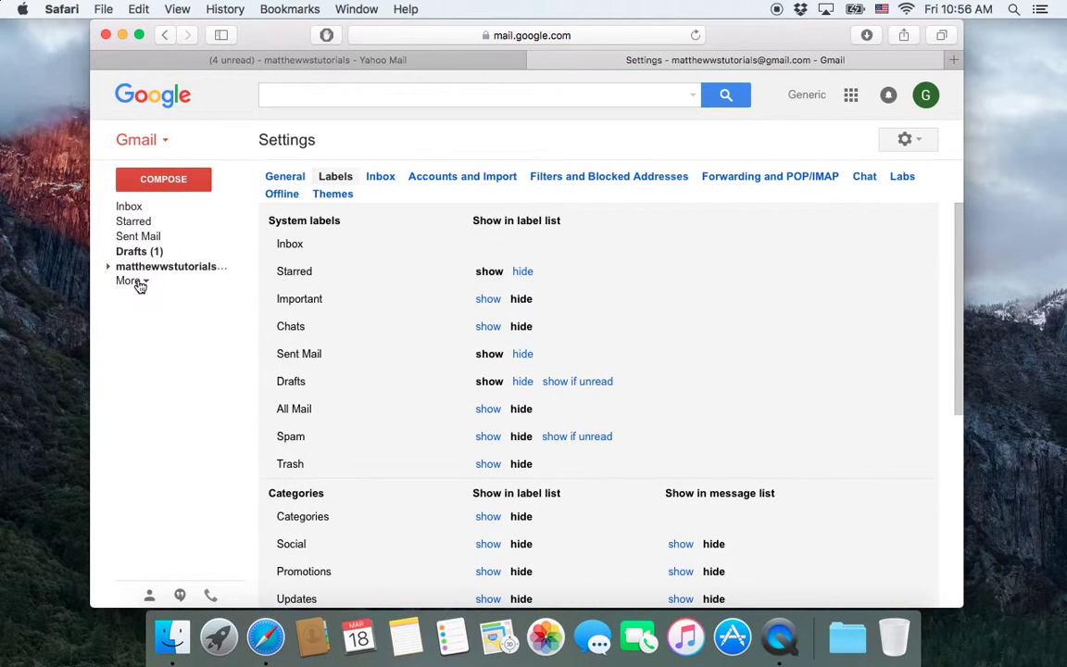
pyautogui.click(135, 283)
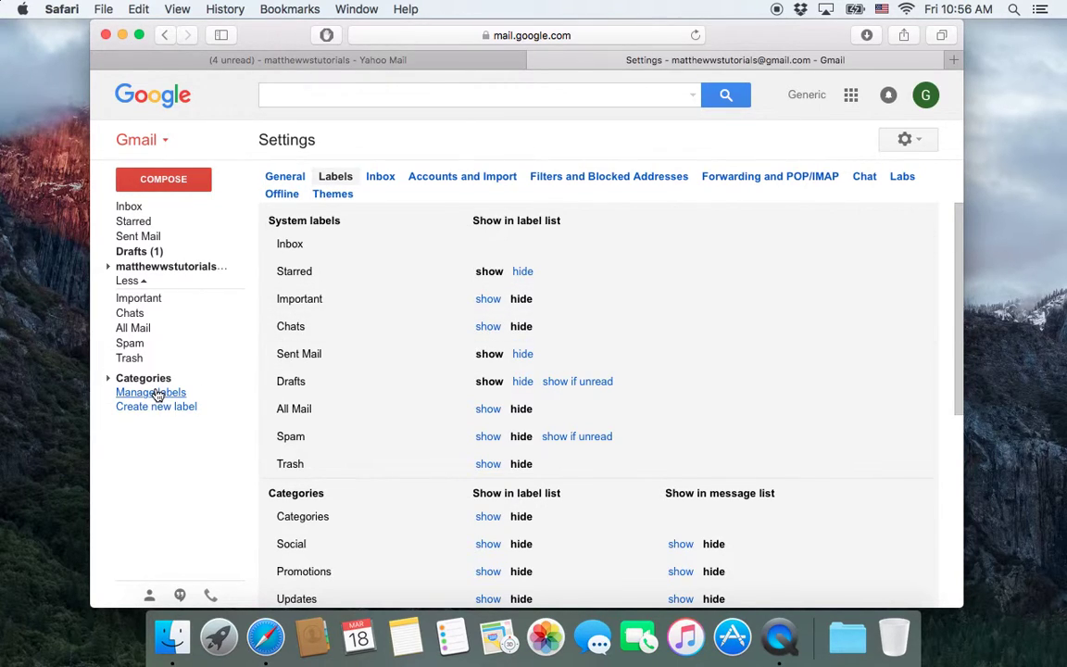
# Step: In Labels settings, briefly hide Starred, then set Starred to always show in the label list
pyautogui.scroll(-2, 369, 325)
pyautogui.scroll(1, 370, 325)
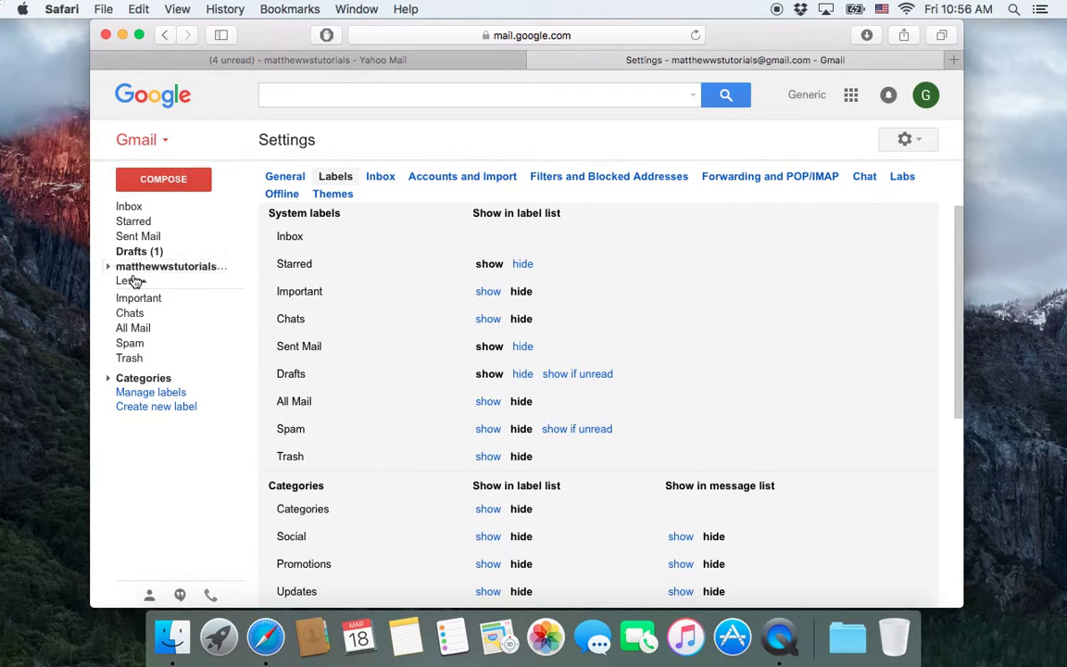
pyautogui.click(522, 266)
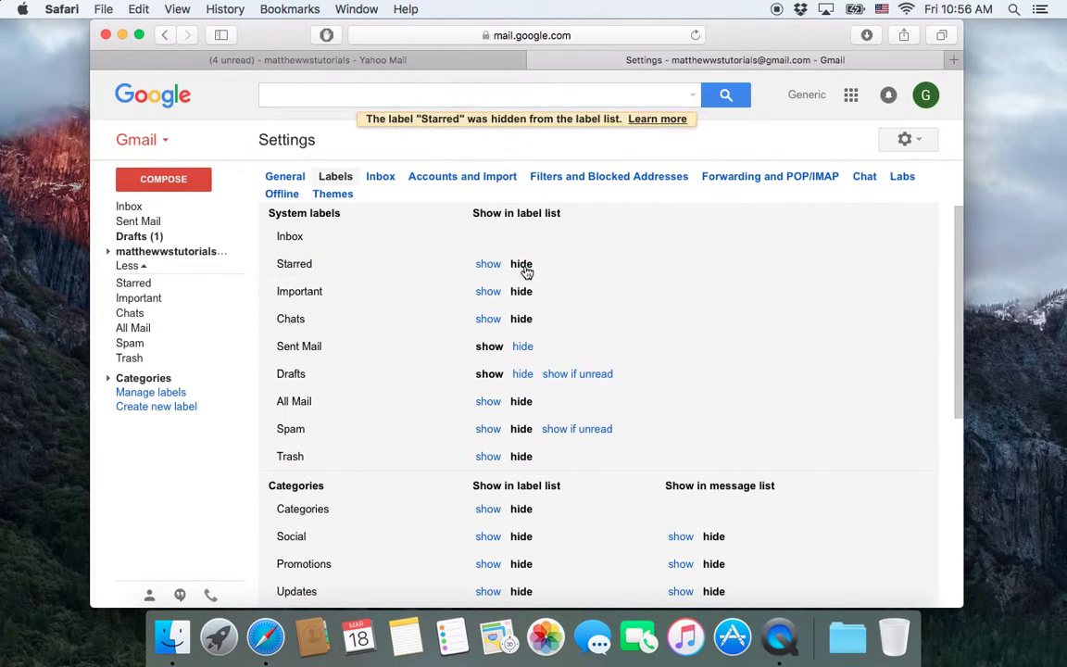
pyautogui.click(141, 267)
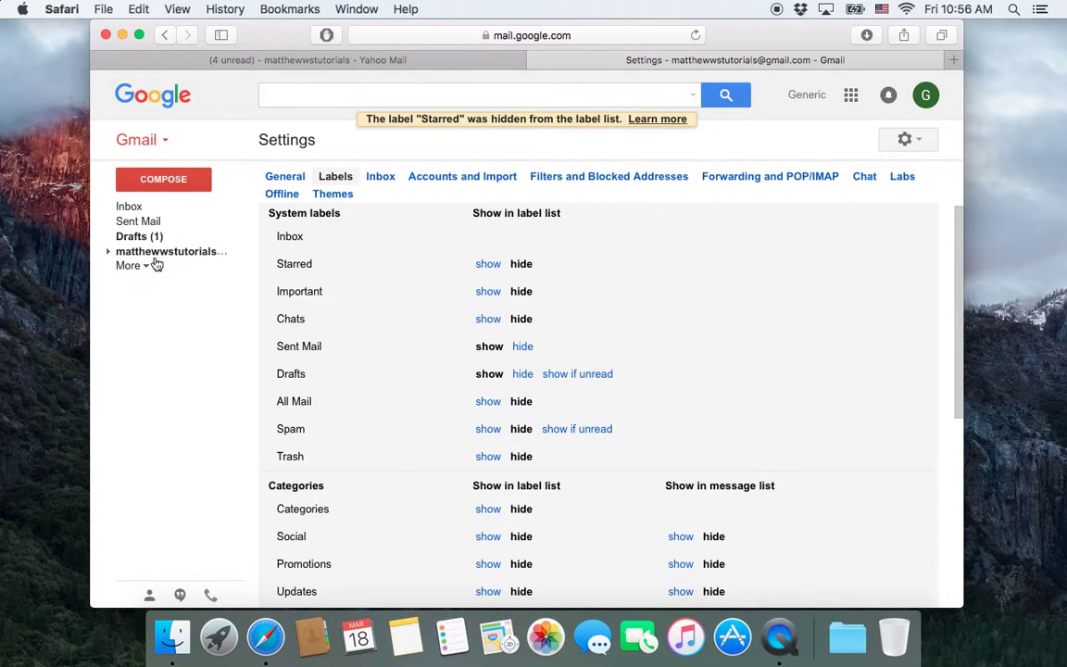
pyautogui.click(145, 266)
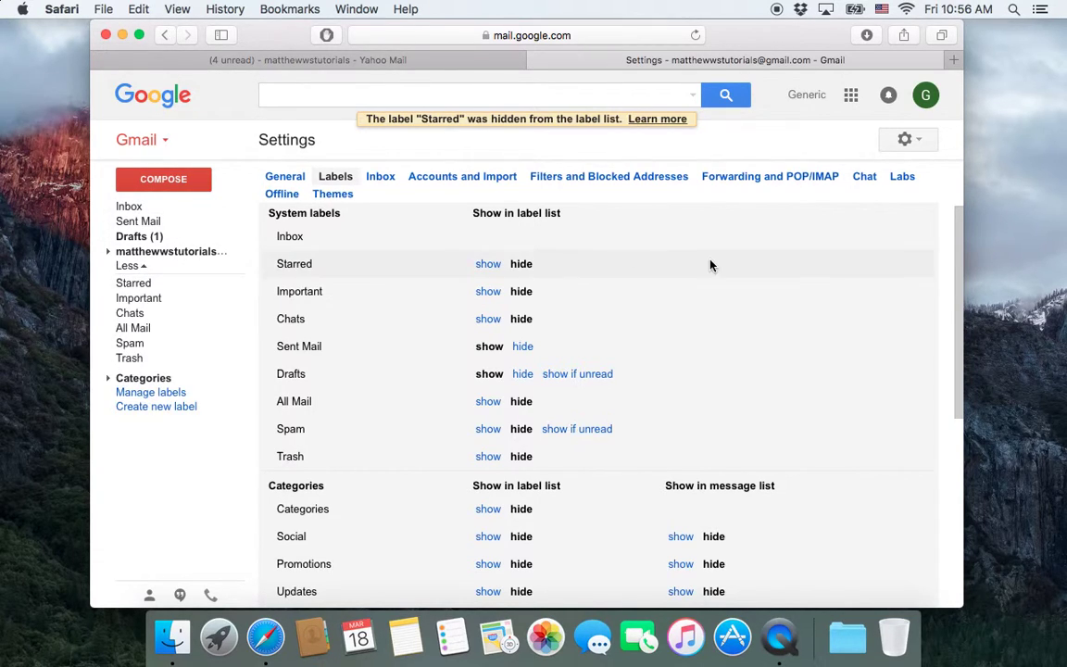
pyautogui.click(490, 265)
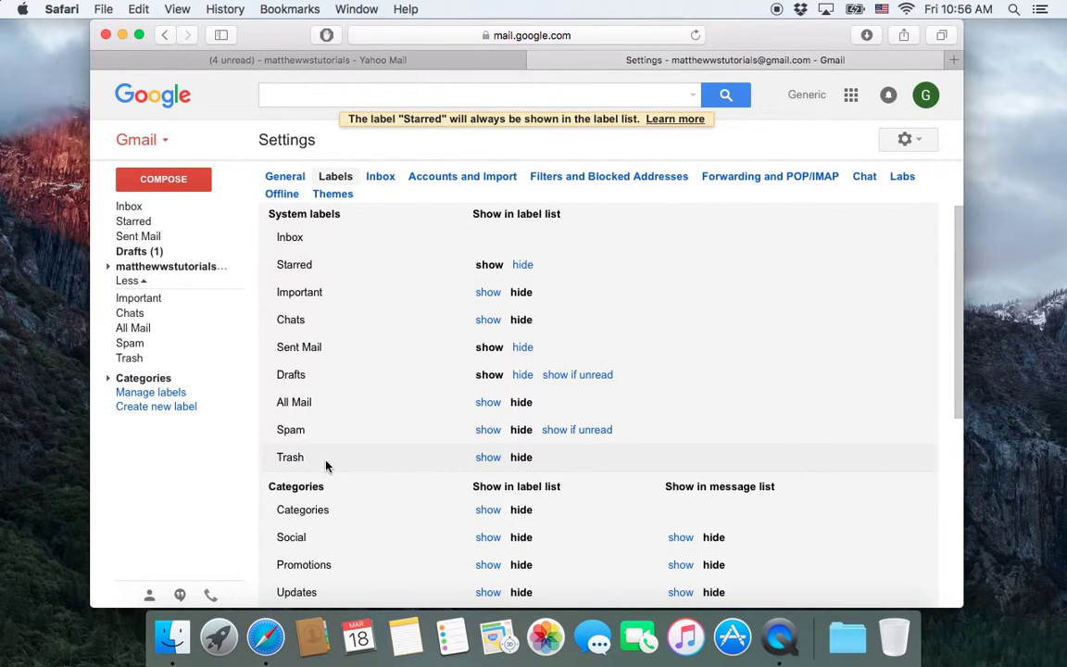
pyautogui.scroll(-3, 359, 443)
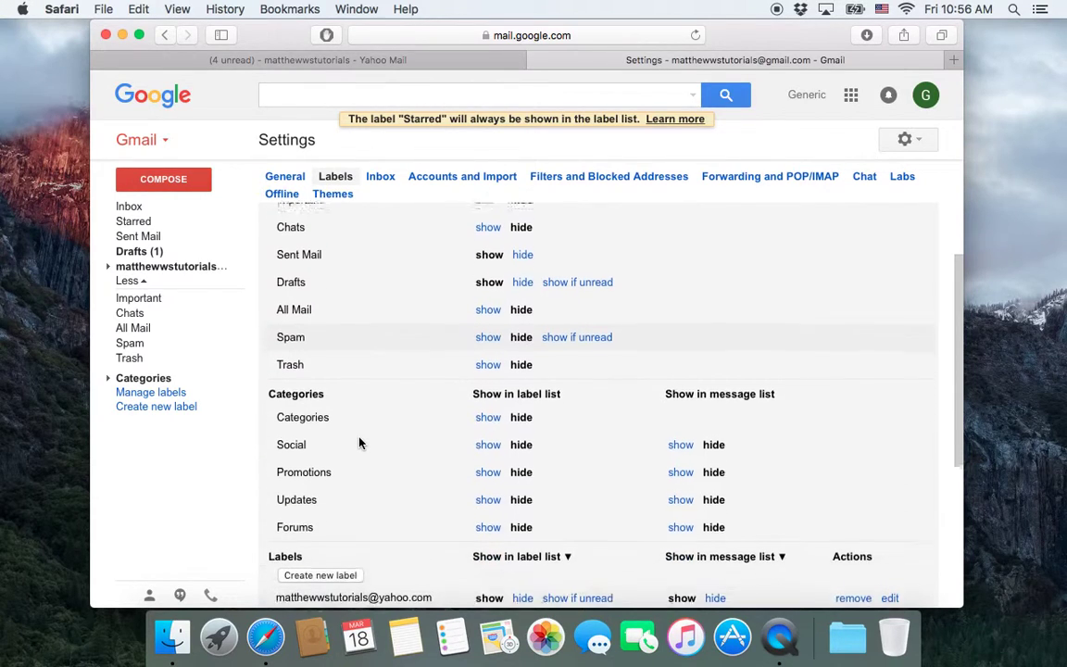
pyautogui.scroll(-6, 359, 443)
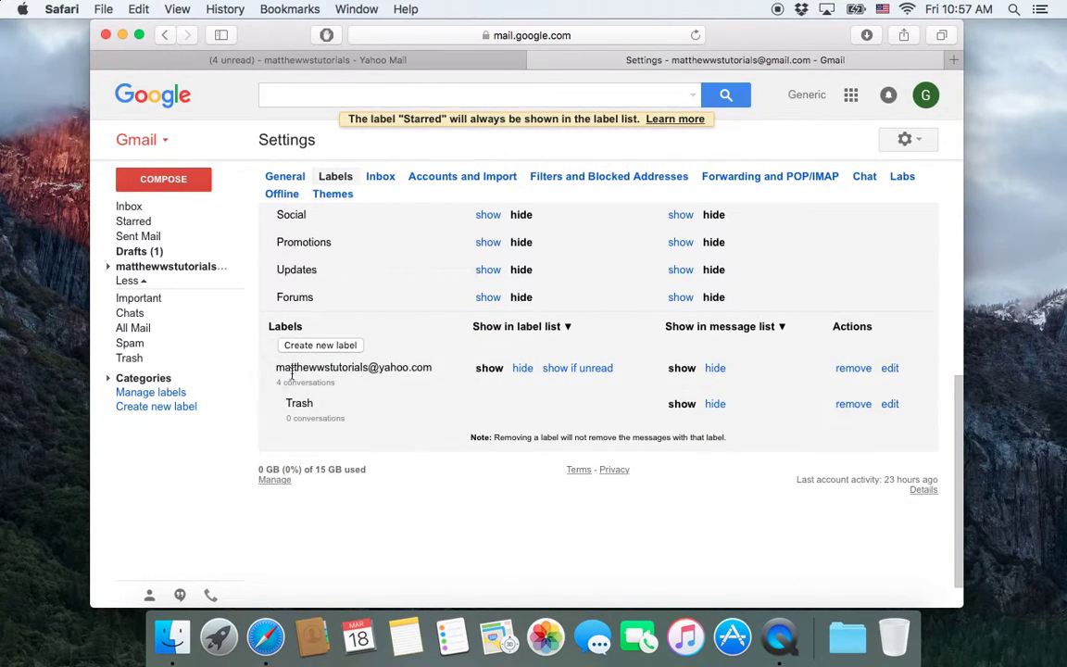
pyautogui.scroll(9, 342, 345)
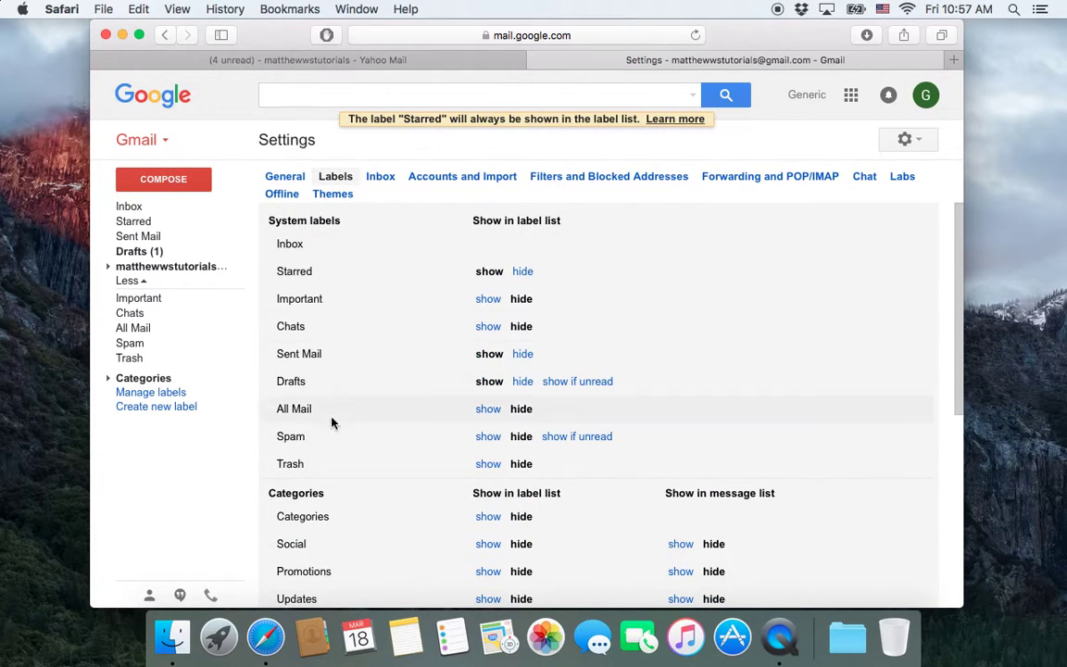
pyautogui.scroll(-7, 347, 426)
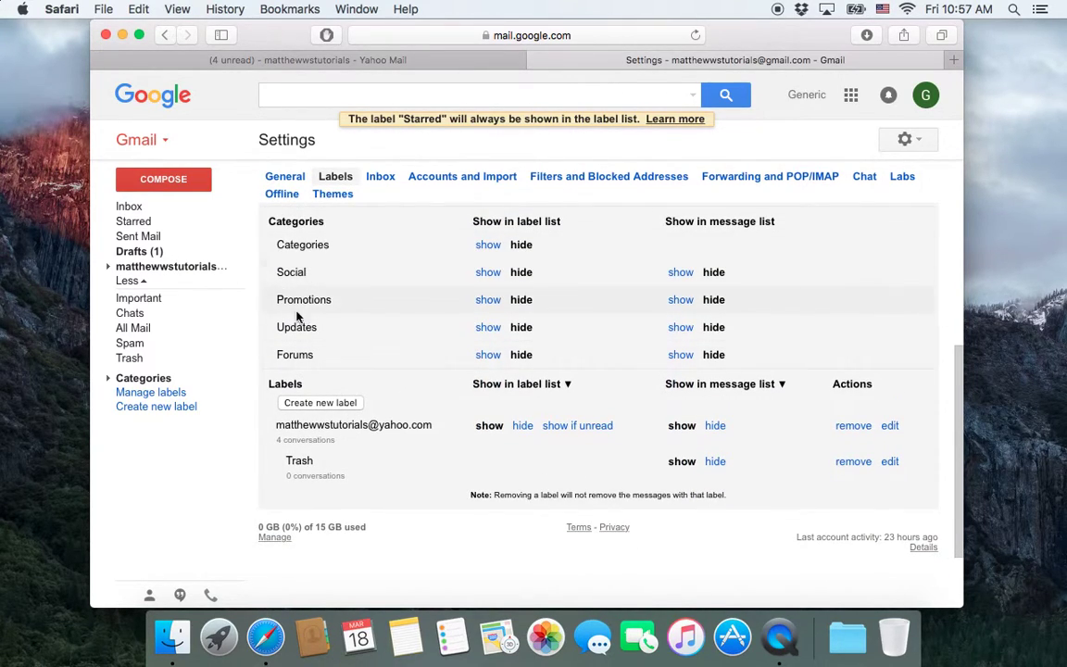
# Step: Return to the inbox, cancel the inbox-tab choices without changes, and expand the sidebar labels
pyautogui.click(139, 209)
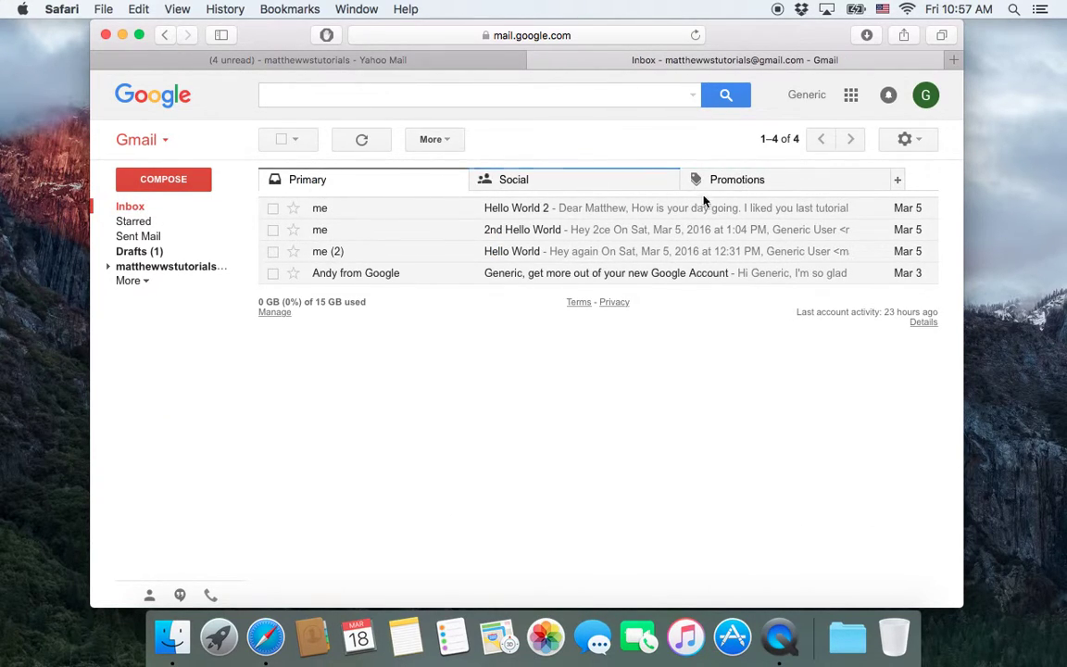
pyautogui.click(899, 183)
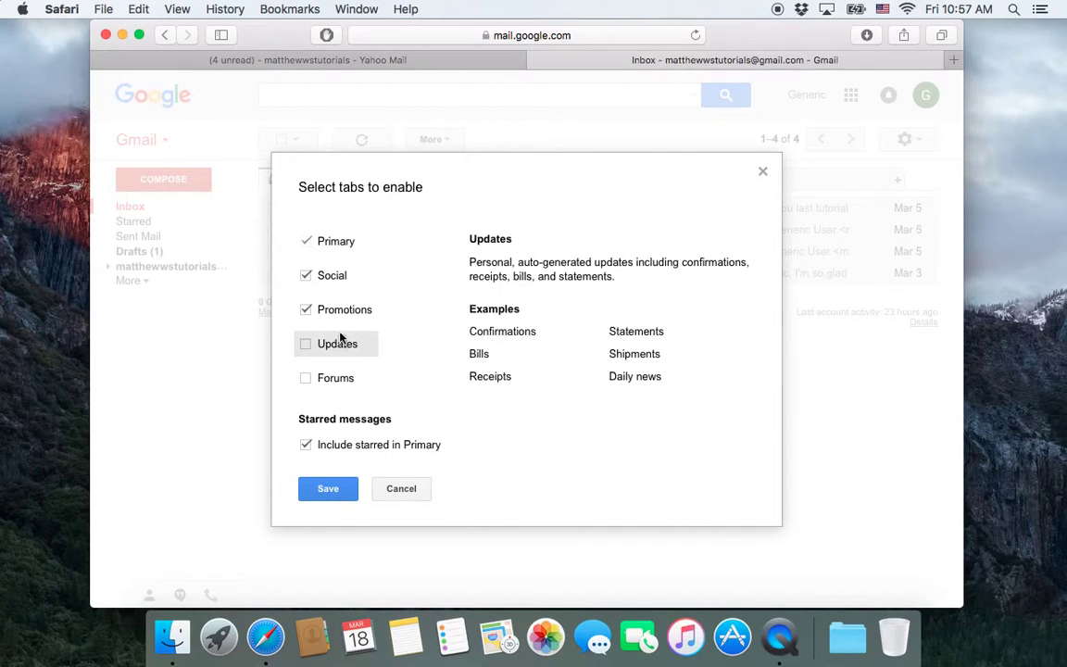
pyautogui.click(397, 492)
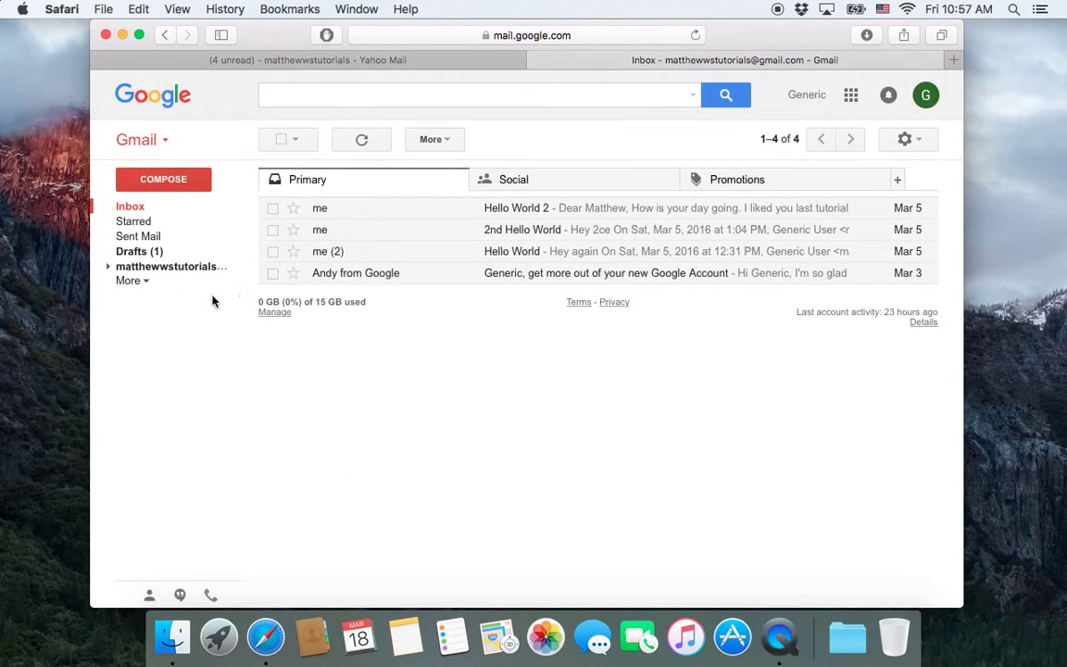
pyautogui.click(132, 280)
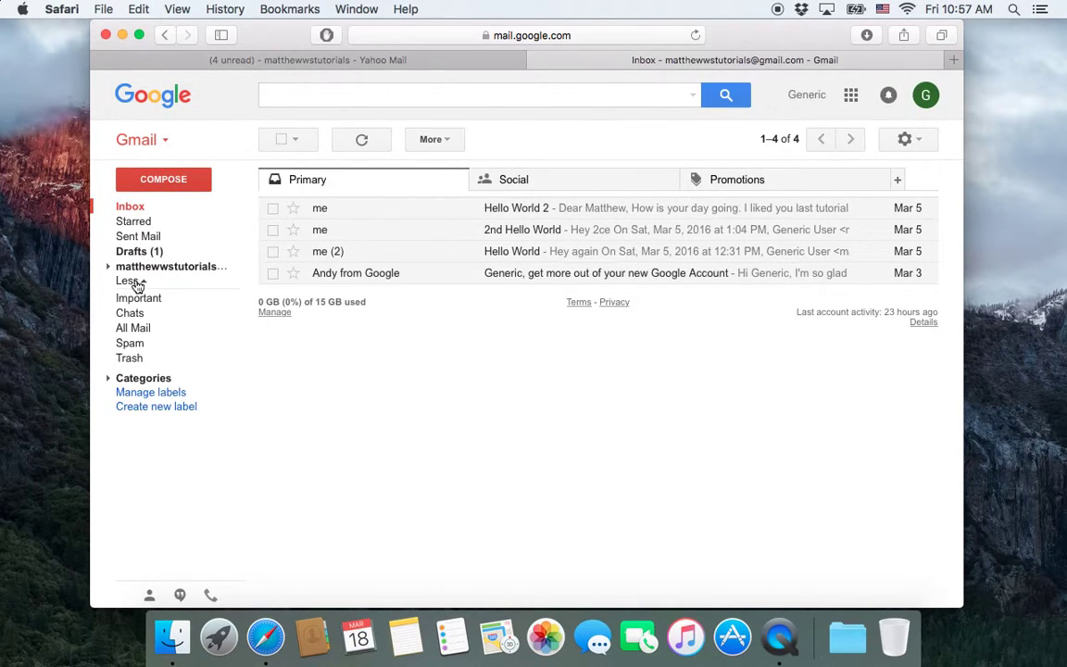
# Step: Open Manage labels and scroll to the custom Labels section listing the Yahoo address label
pyautogui.click(148, 394)
pyautogui.scroll(-5, 395, 387)
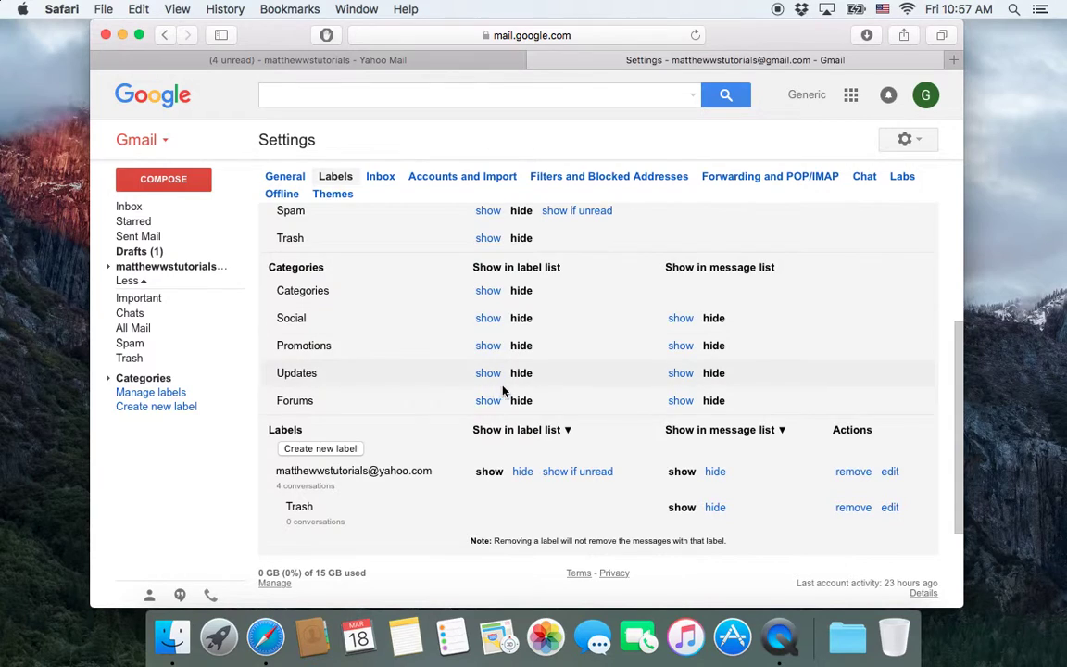
pyautogui.scroll(-1, 305, 306)
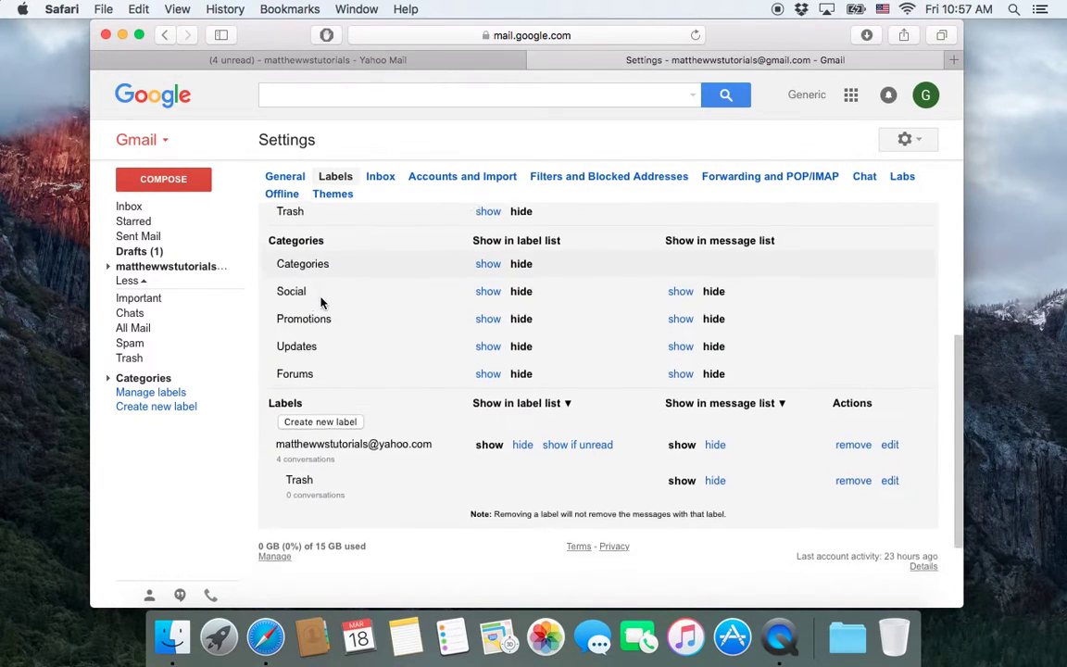
pyautogui.tripleClick(274, 371)
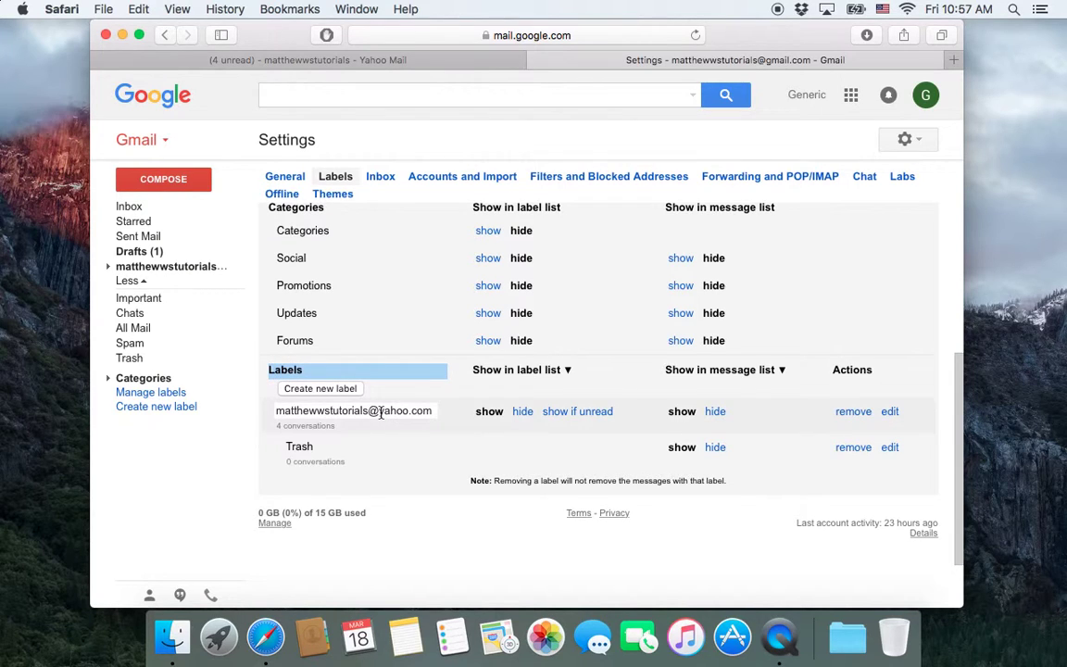
# Step: Create a label named 'Generic Label' and drag it into the sidebar's hidden More section
pyautogui.click(324, 389)
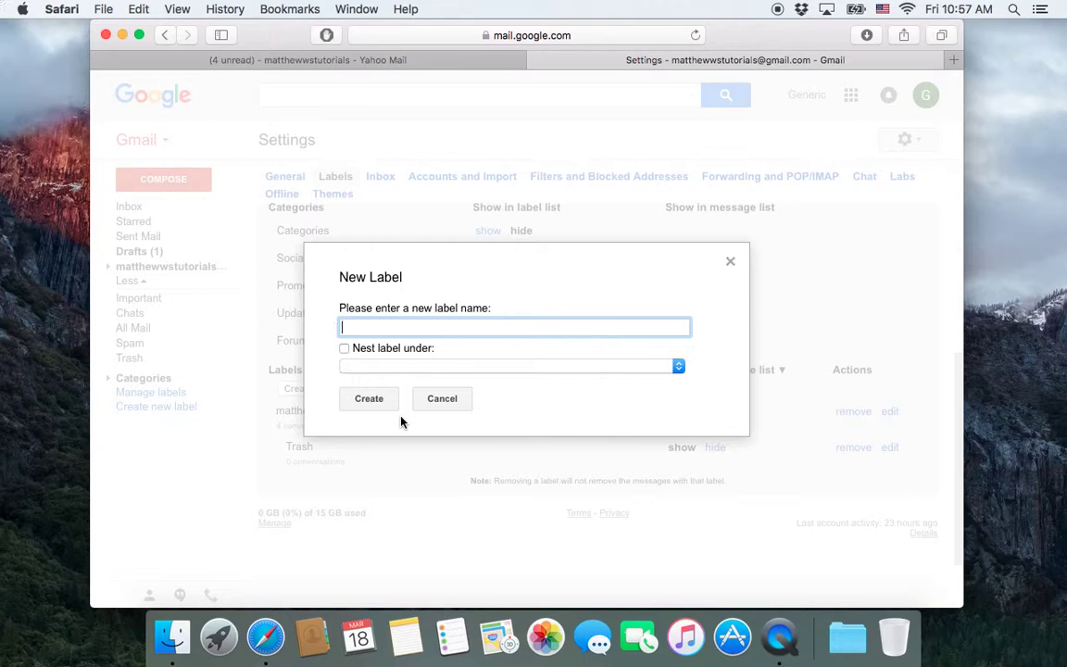
pyautogui.write('Generic Label')
pyautogui.click(370, 399)
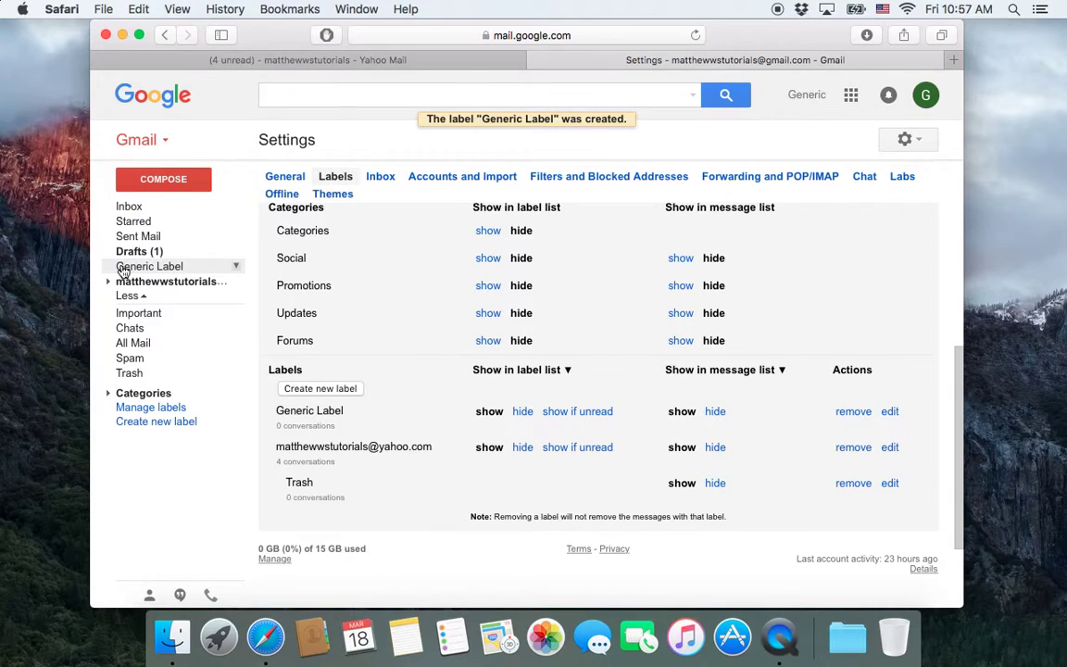
pyautogui.moveTo(157, 273)
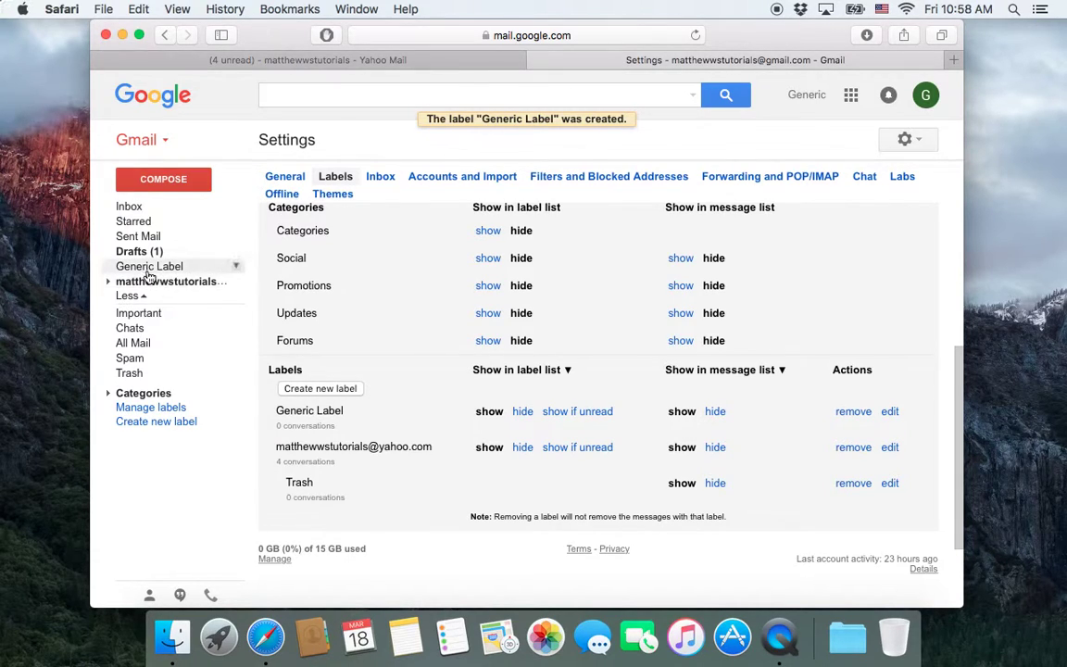
pyautogui.moveTo(139, 270); pyautogui.dragTo(157, 328)
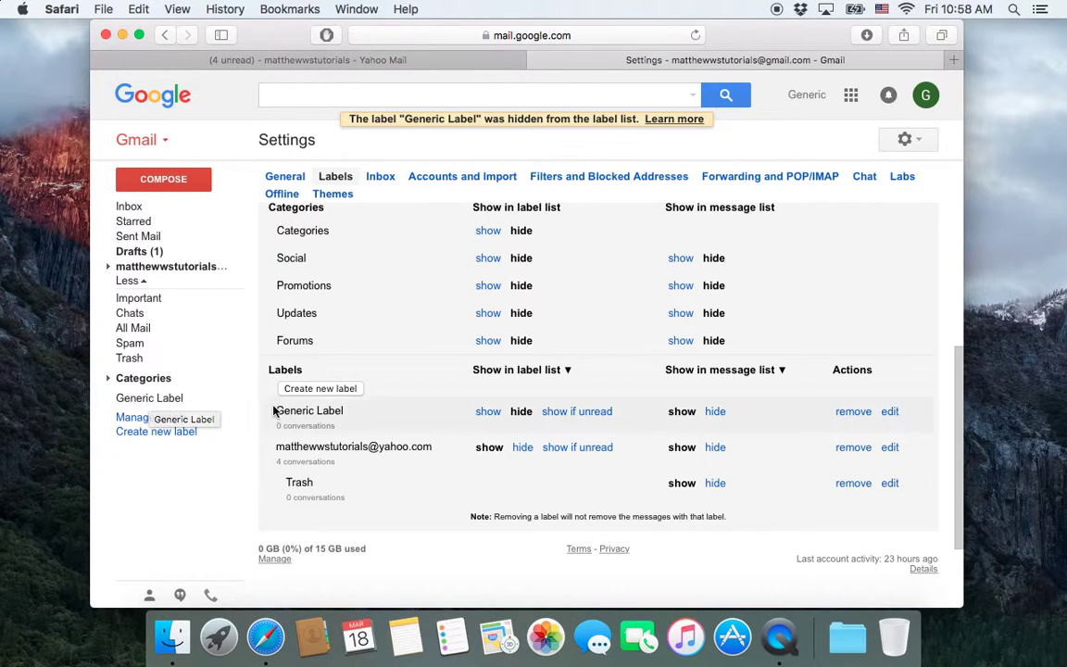
# Step: Create a label named 'Generic 2' nested under Generic Label
pyautogui.click(325, 393)
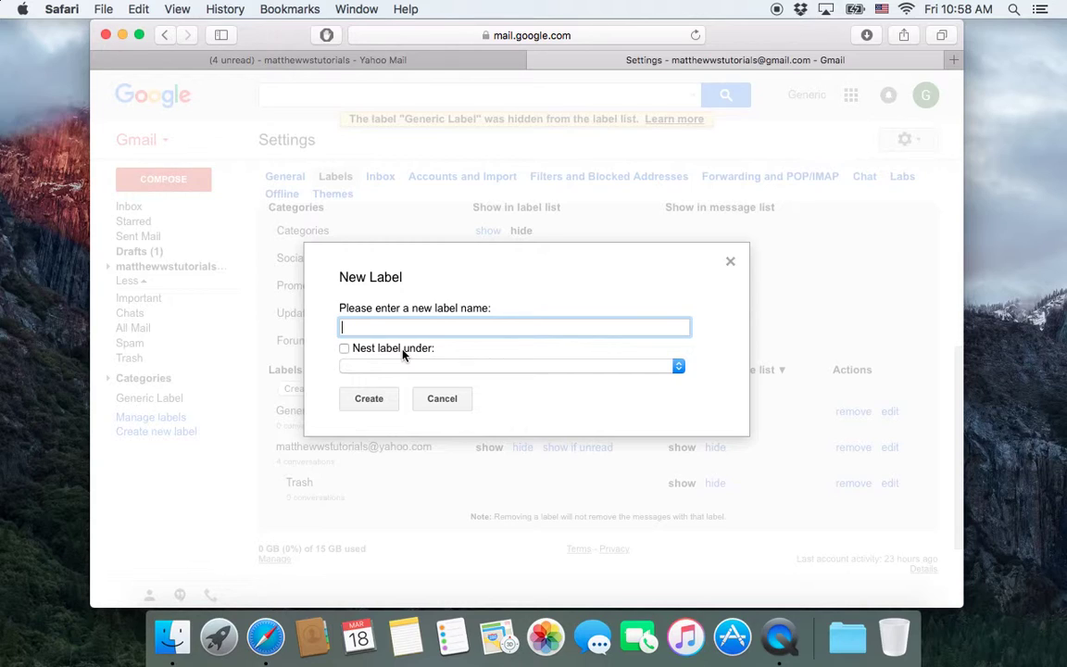
pyautogui.write('Generic 2')
pyautogui.click(343, 348)
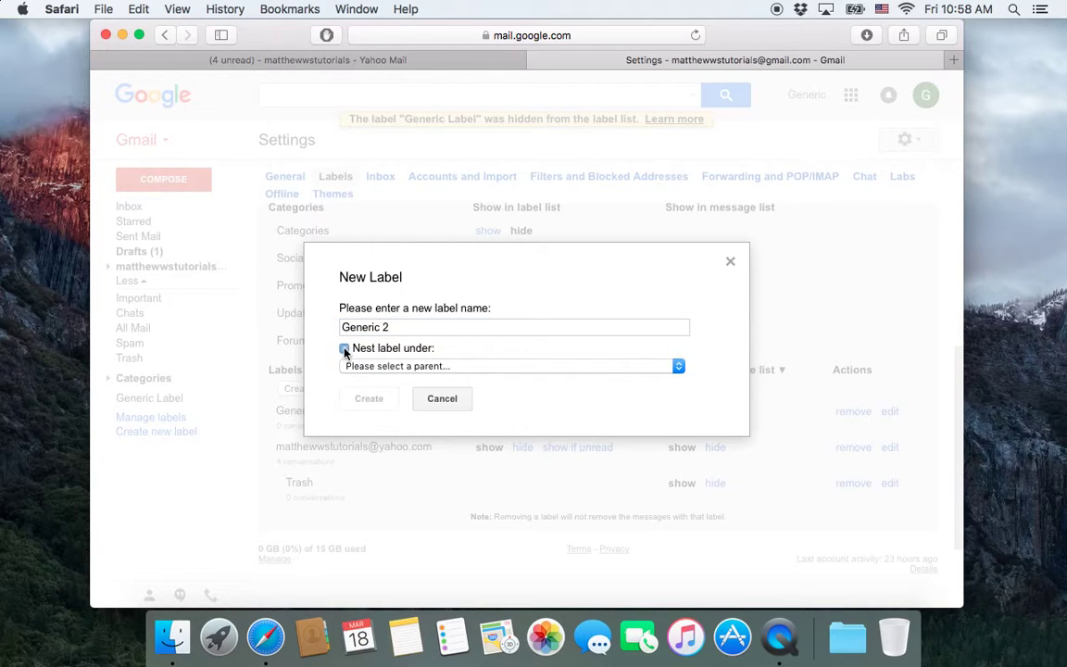
pyautogui.click(393, 366)
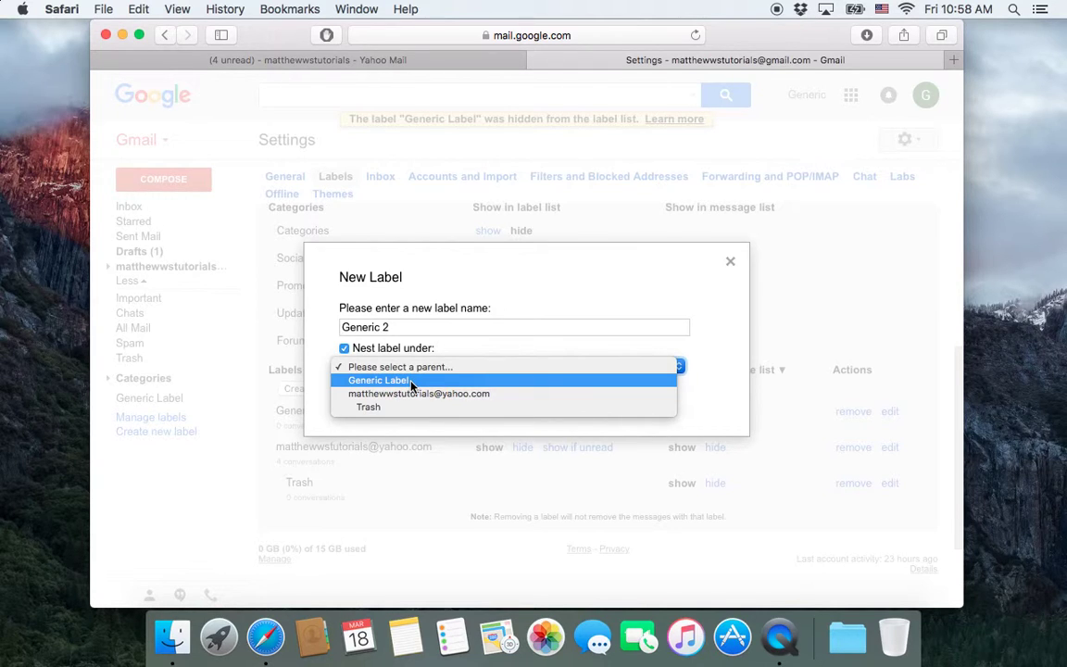
pyautogui.click(412, 386)
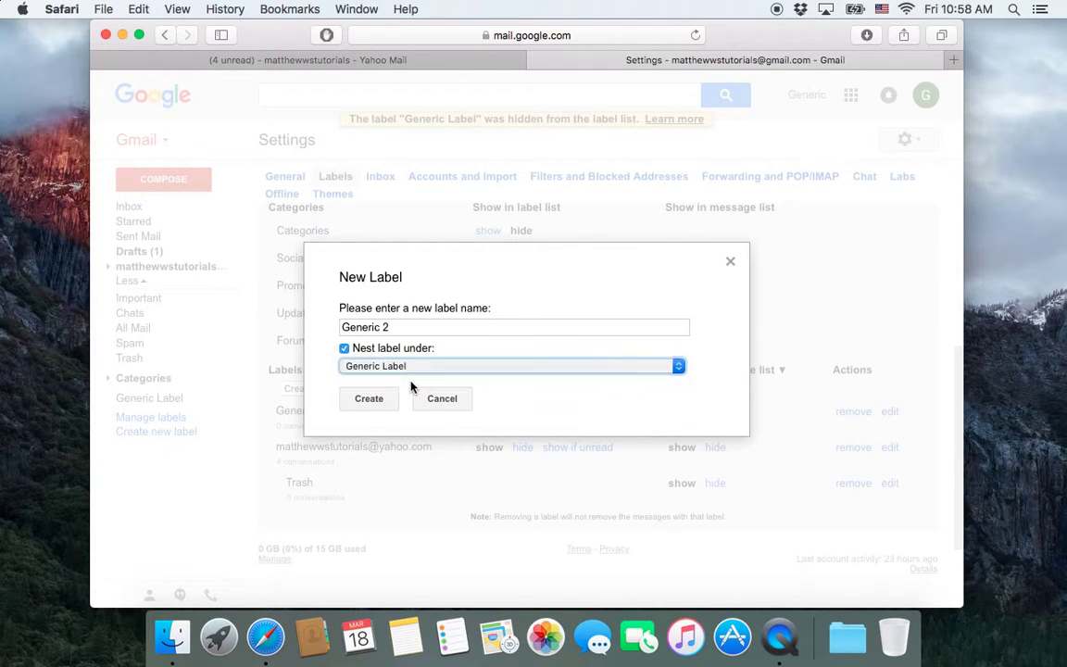
pyautogui.click(359, 400)
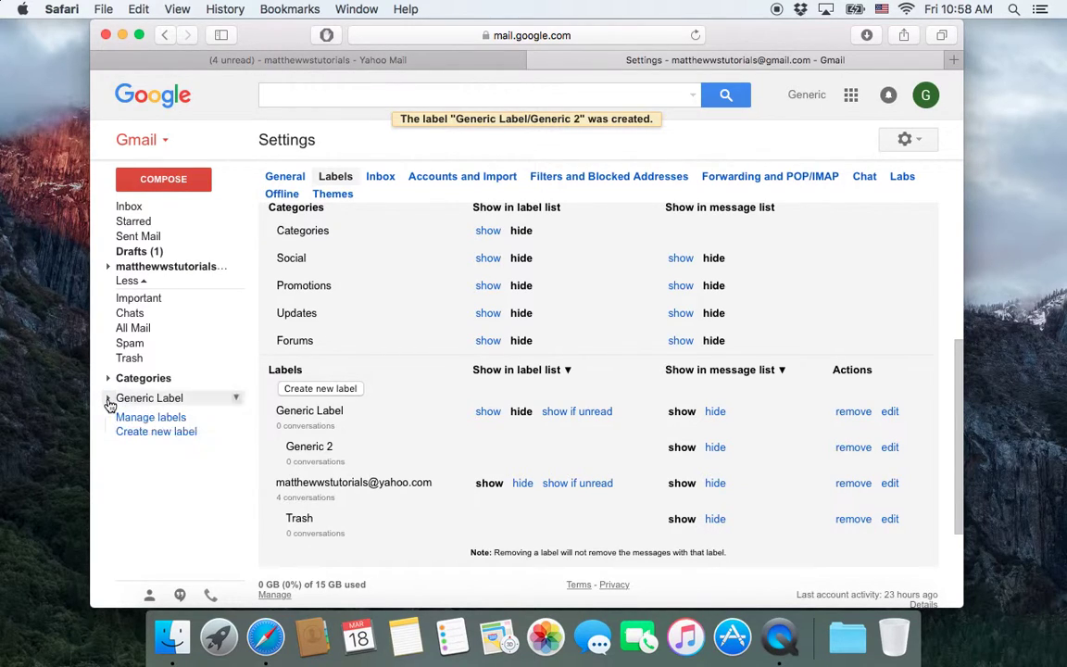
# Step: Expand Generic Label in the sidebar to reveal the nested Generic 2 label
pyautogui.click(108, 399)
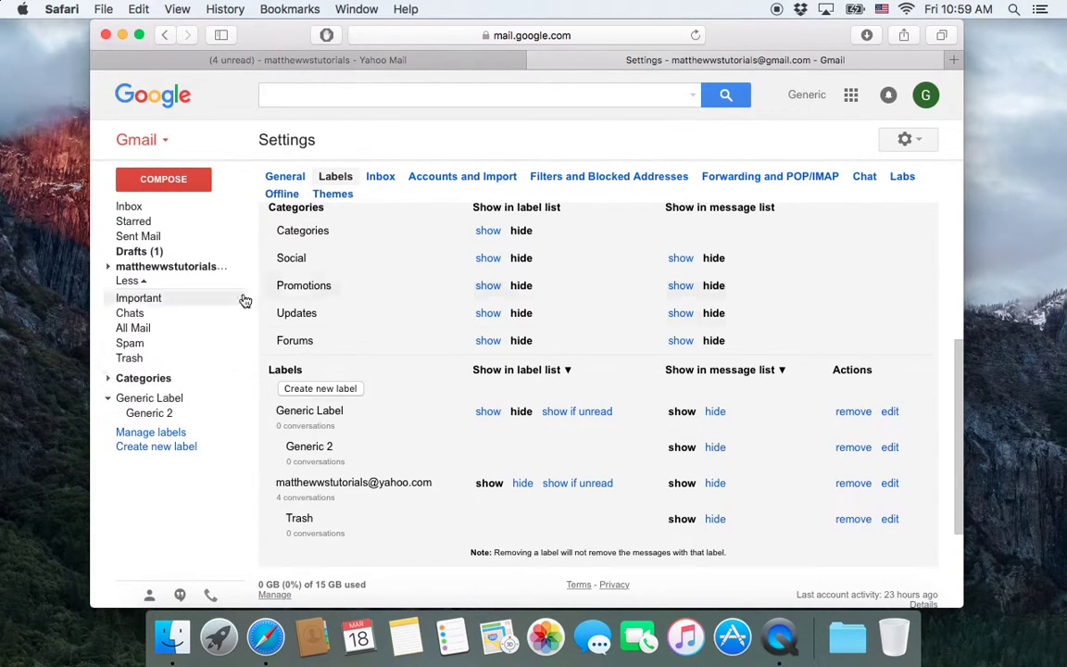
# Step: Drag Generic Label above the account label so it and Generic 2 always show in the sidebar
pyautogui.click(171, 210)
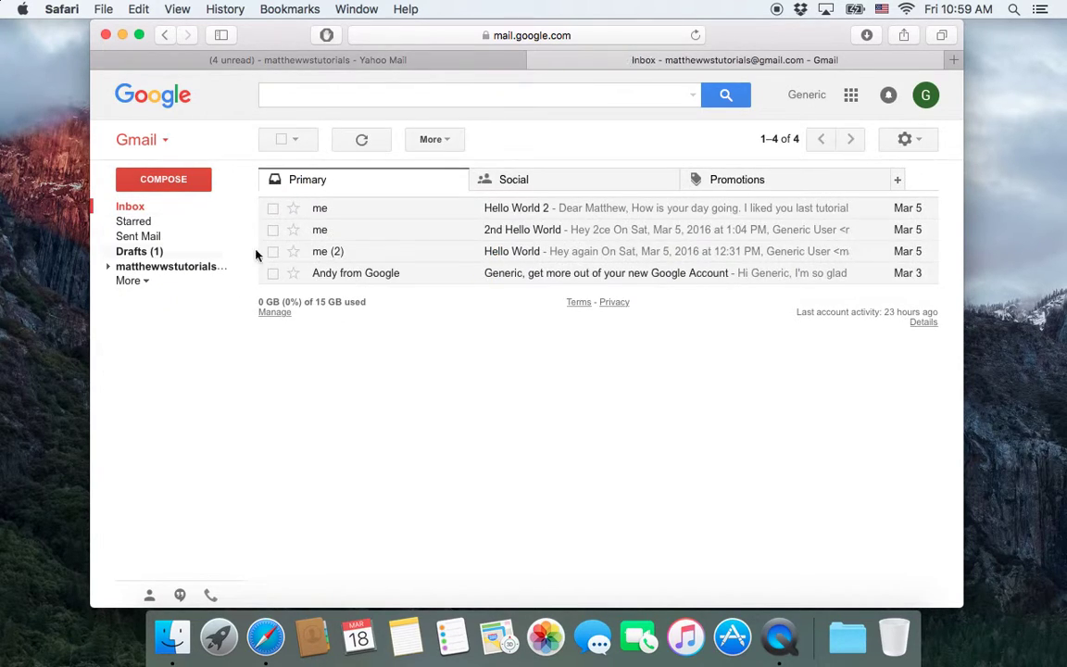
pyautogui.click(125, 280)
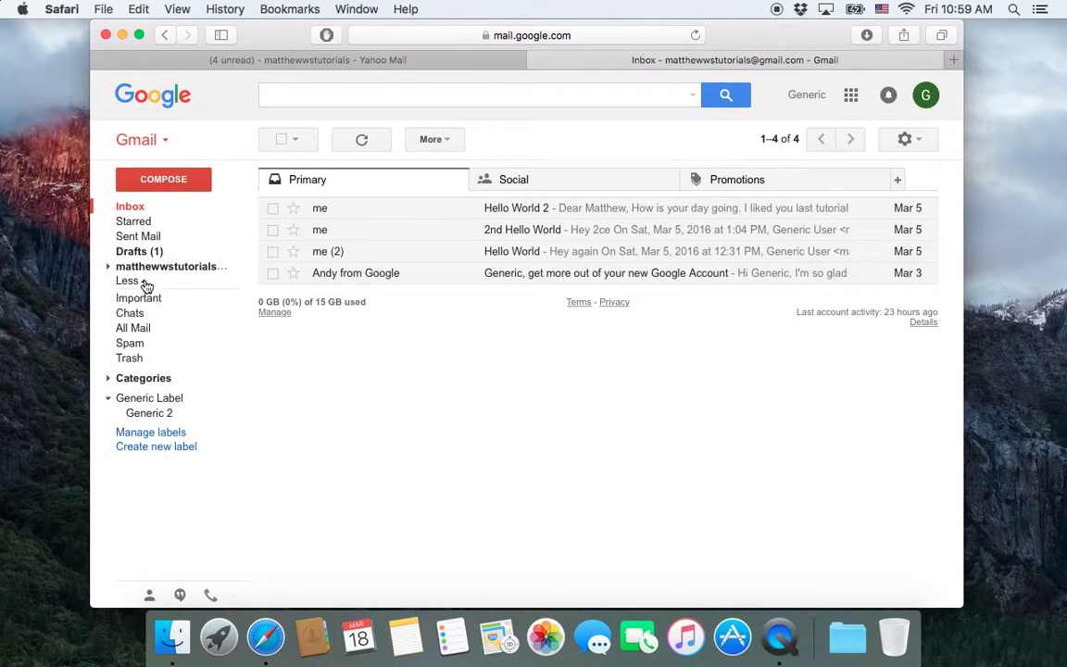
pyautogui.click(148, 403)
pyautogui.moveTo(157, 405); pyautogui.dragTo(162, 284)
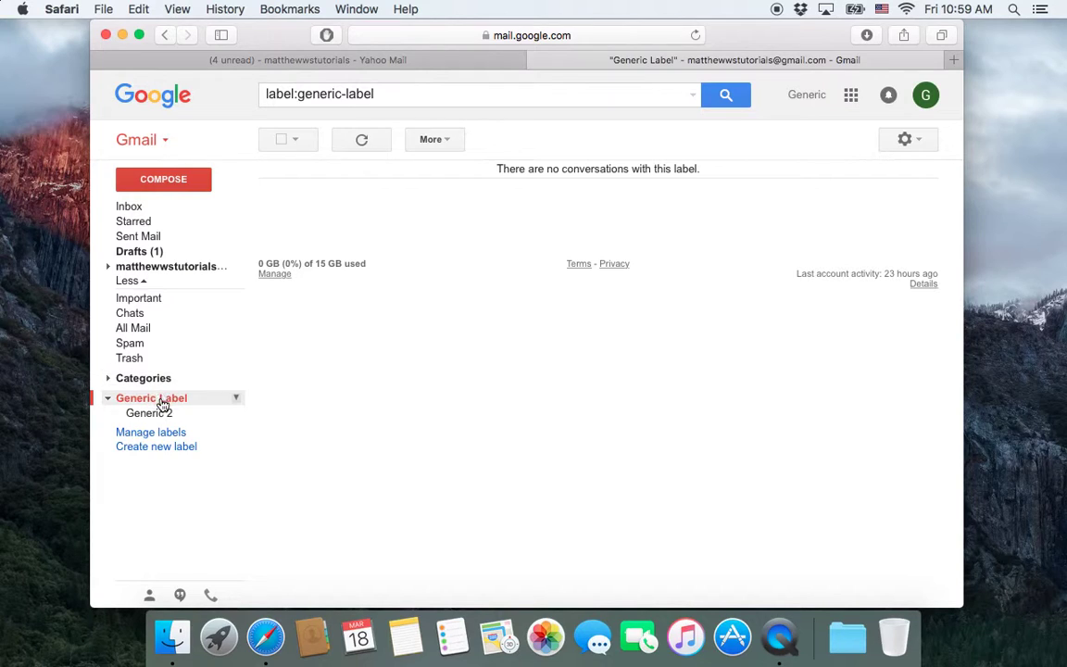
pyautogui.moveTo(163, 405); pyautogui.dragTo(164, 278)
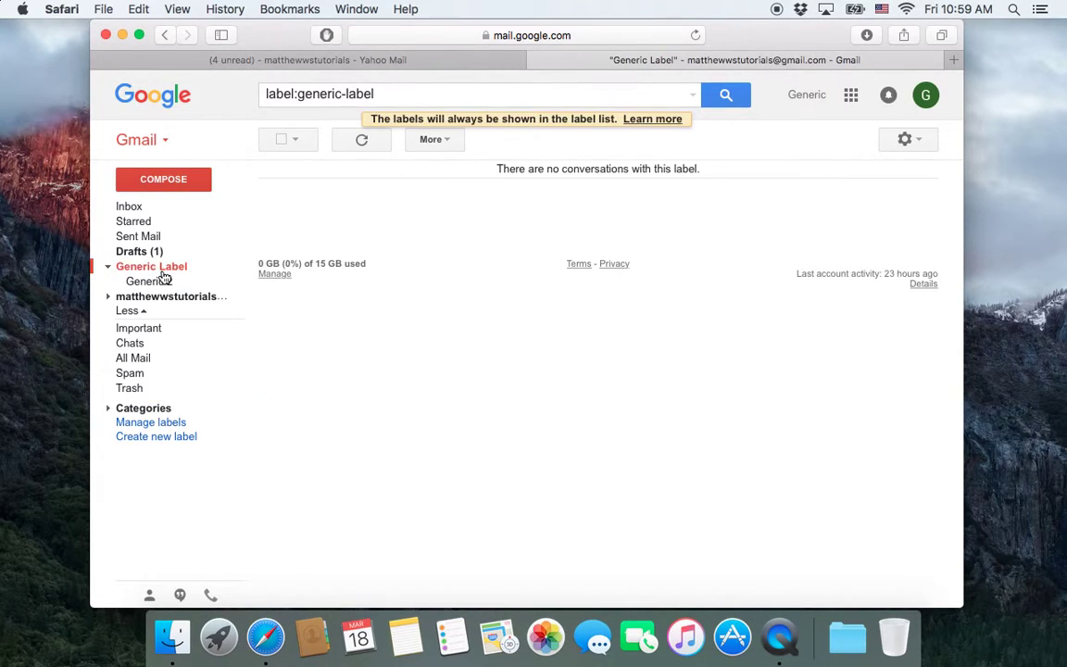
pyautogui.click(130, 311)
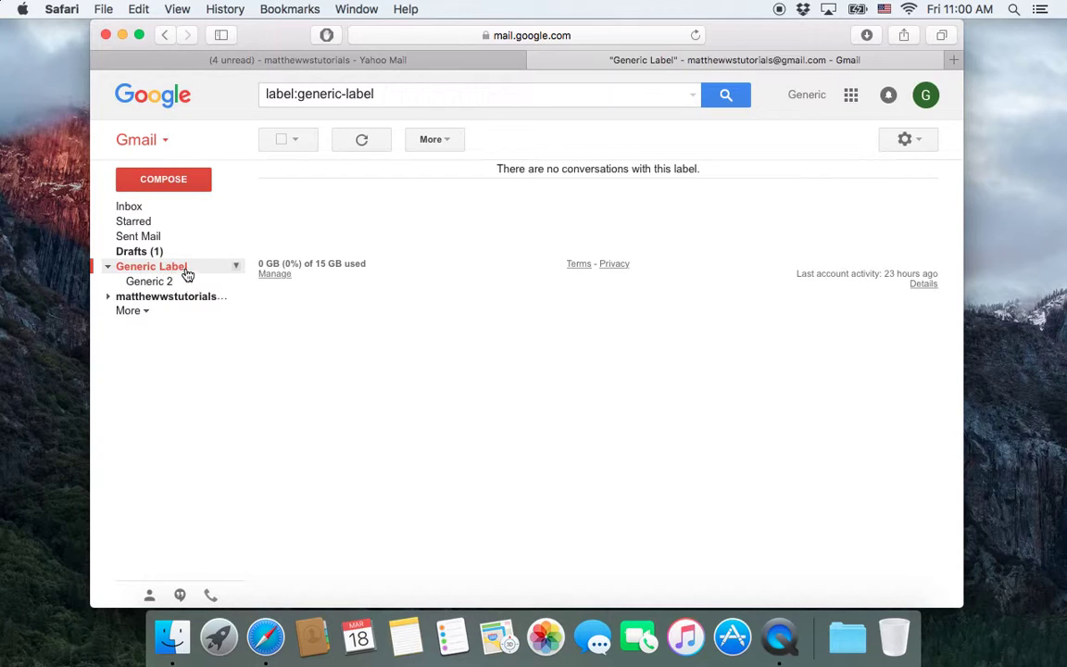
# Step: Drag the Hello World and Google welcome conversations from the inbox into Generic Label
pyautogui.click(130, 207)
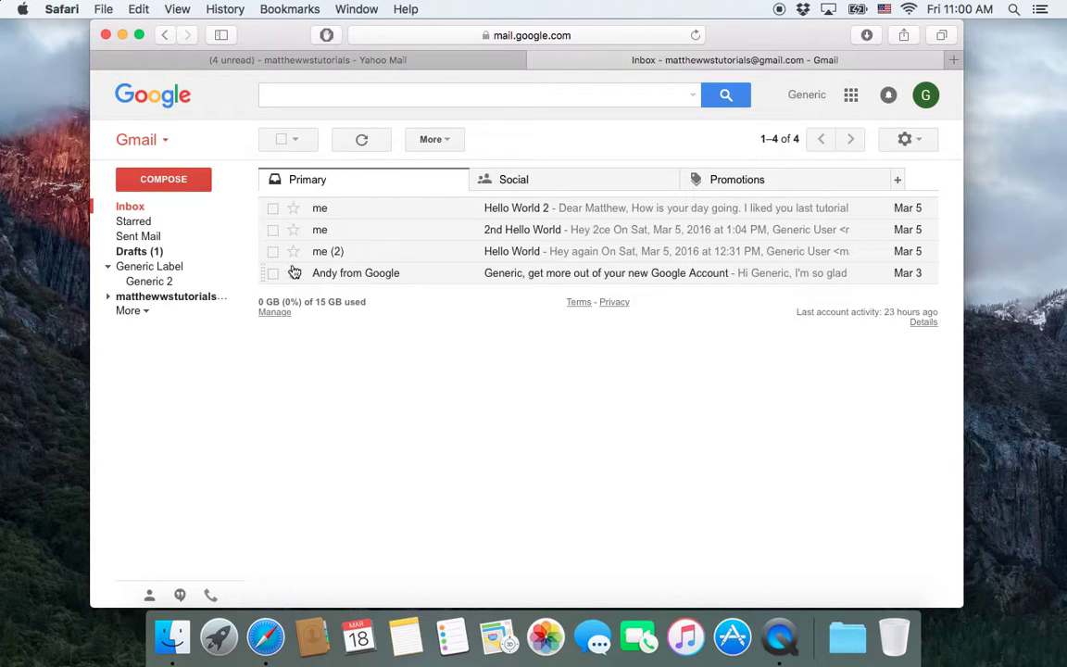
pyautogui.click(272, 273)
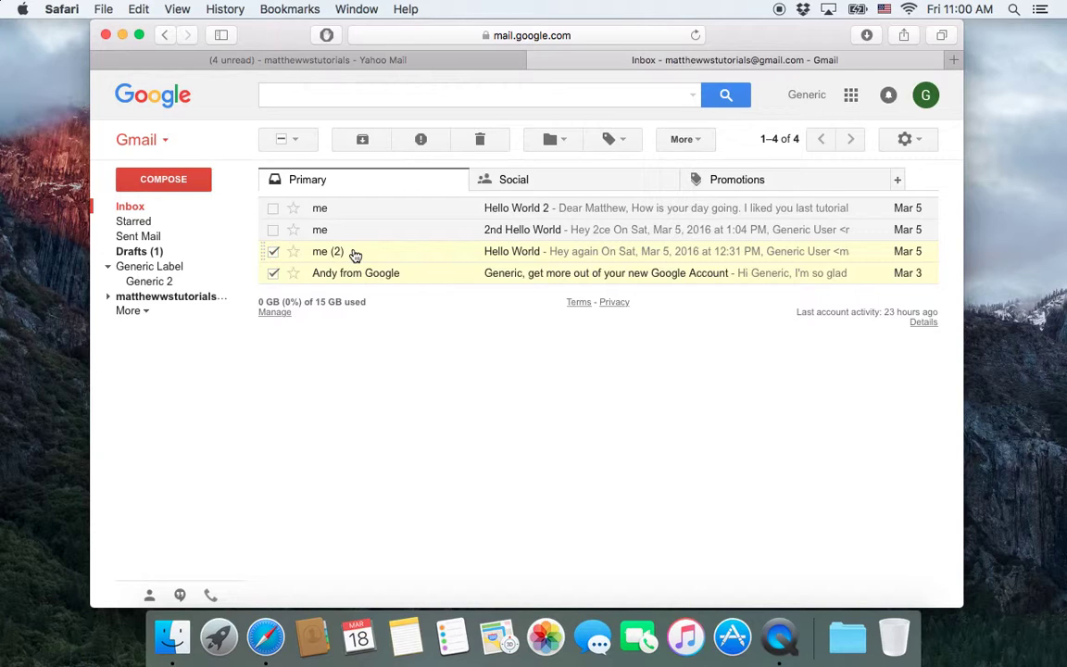
pyautogui.moveTo(353, 253); pyautogui.dragTo(172, 269)
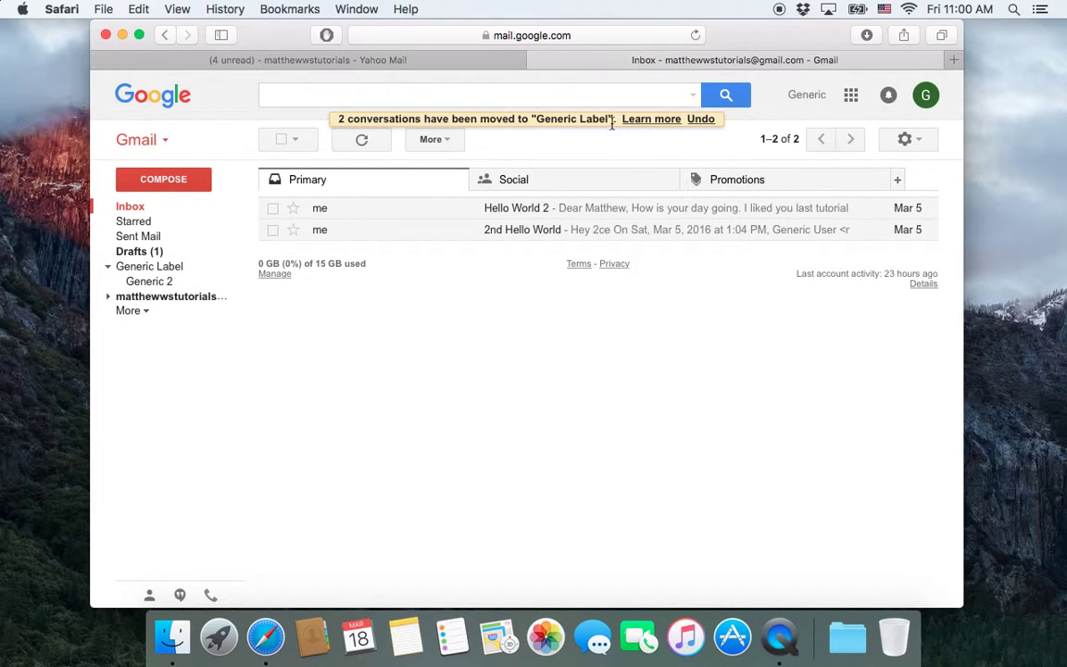
pyautogui.click(170, 270)
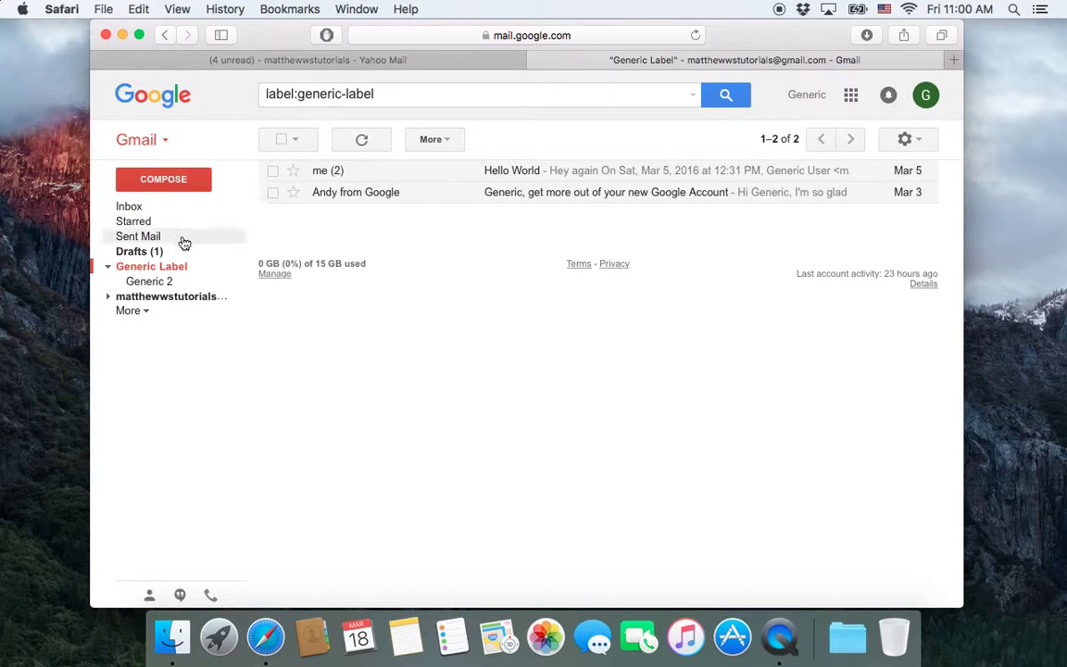
# Step: Move the Hello World 2 conversation into Generic Label with Move to
pyautogui.click(159, 209)
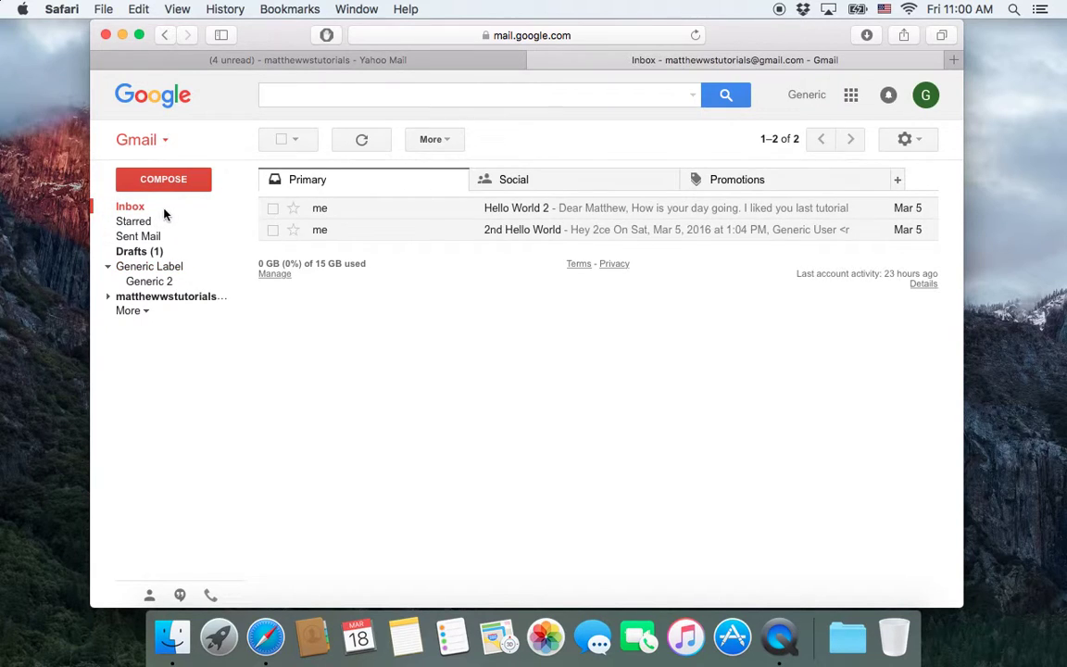
pyautogui.click(274, 209)
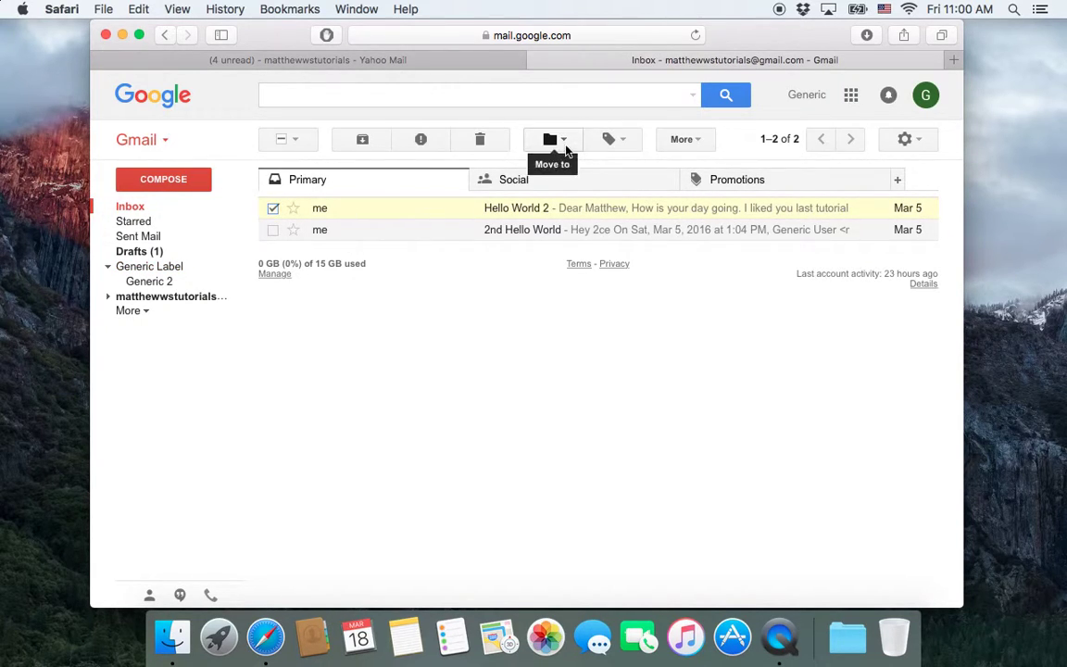
pyautogui.click(563, 141)
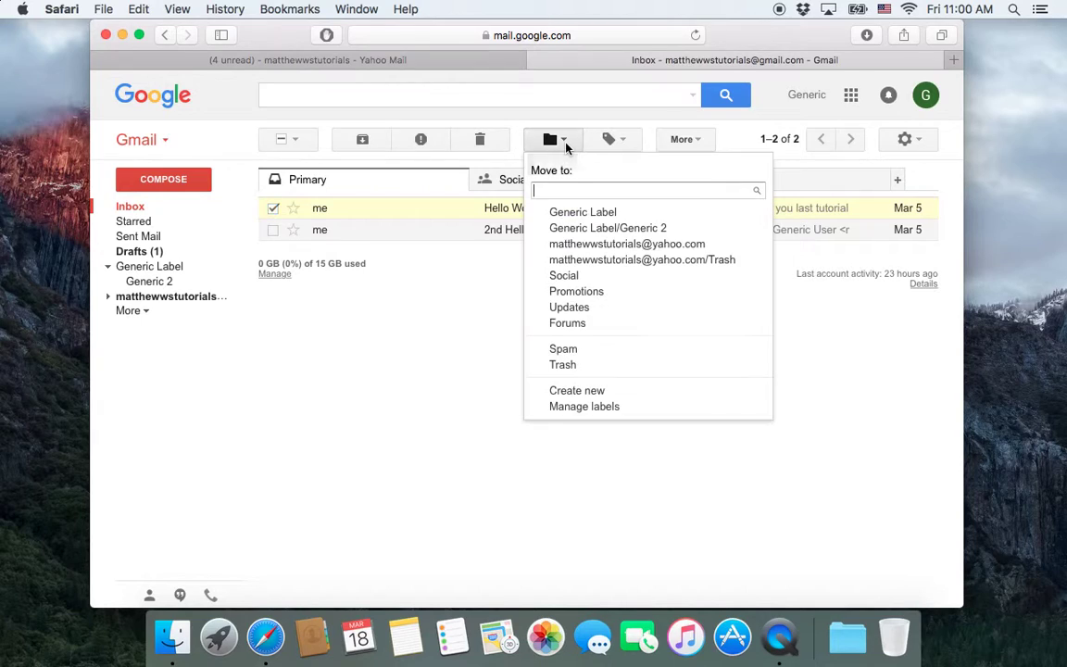
pyautogui.click(581, 215)
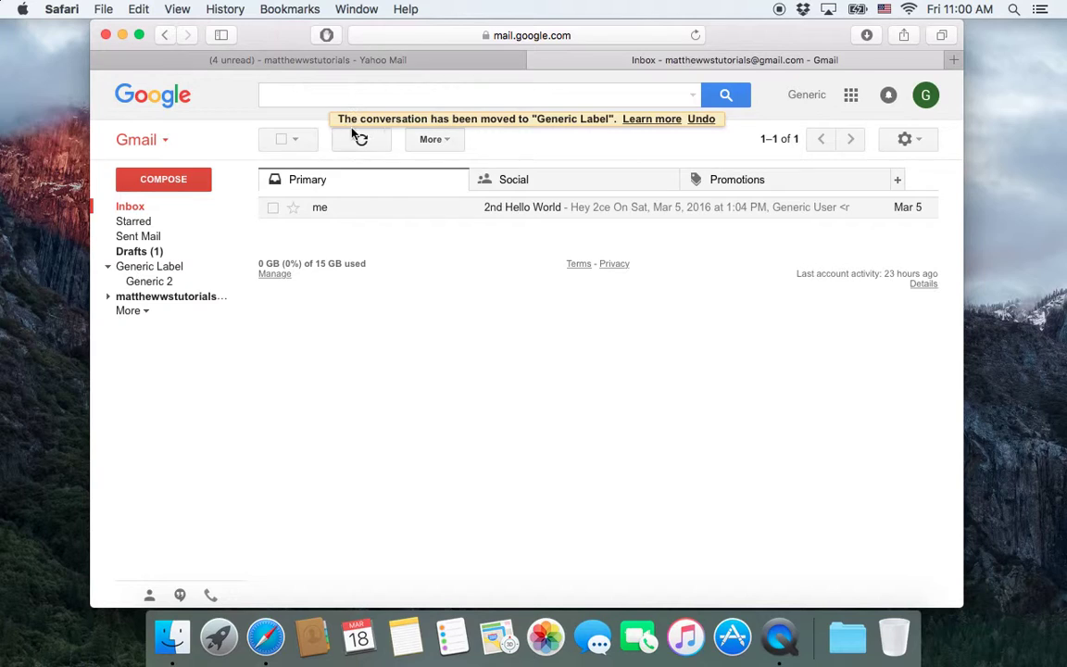
pyautogui.click(159, 266)
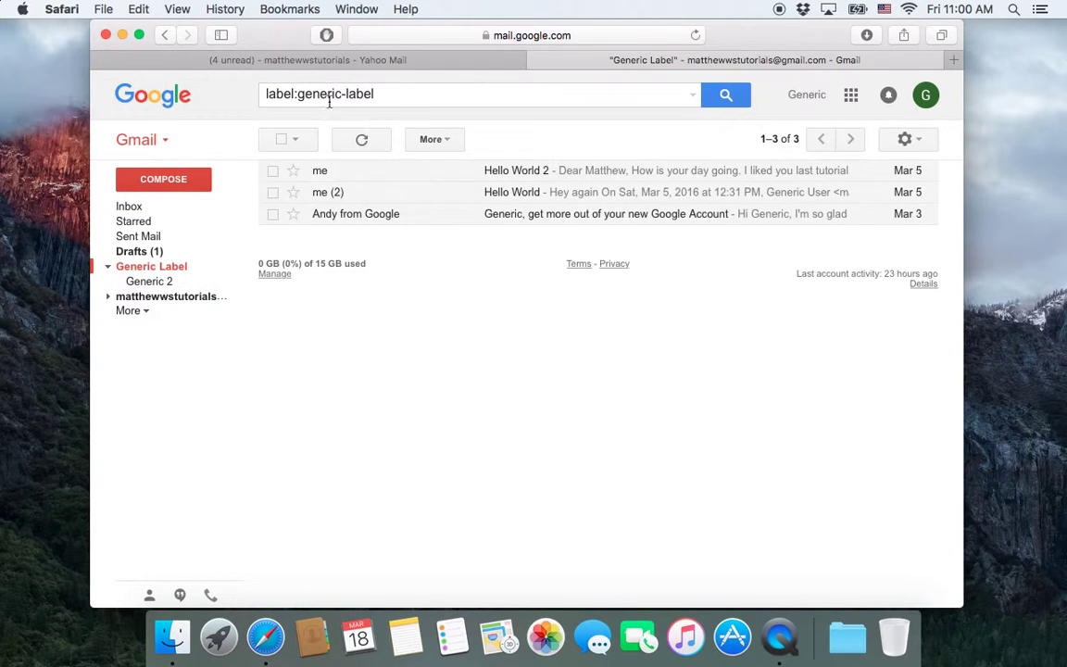
# Step: Apply Generic Label to the 2nd Hello World conversation, leaving it in the inbox
pyautogui.click(127, 207)
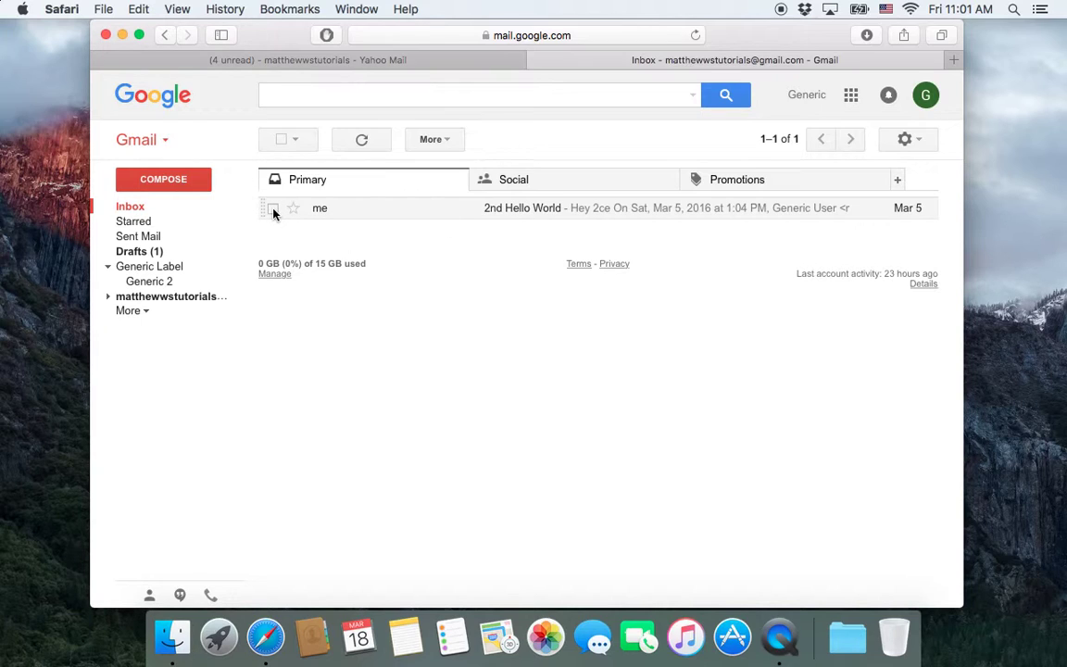
pyautogui.click(372, 212)
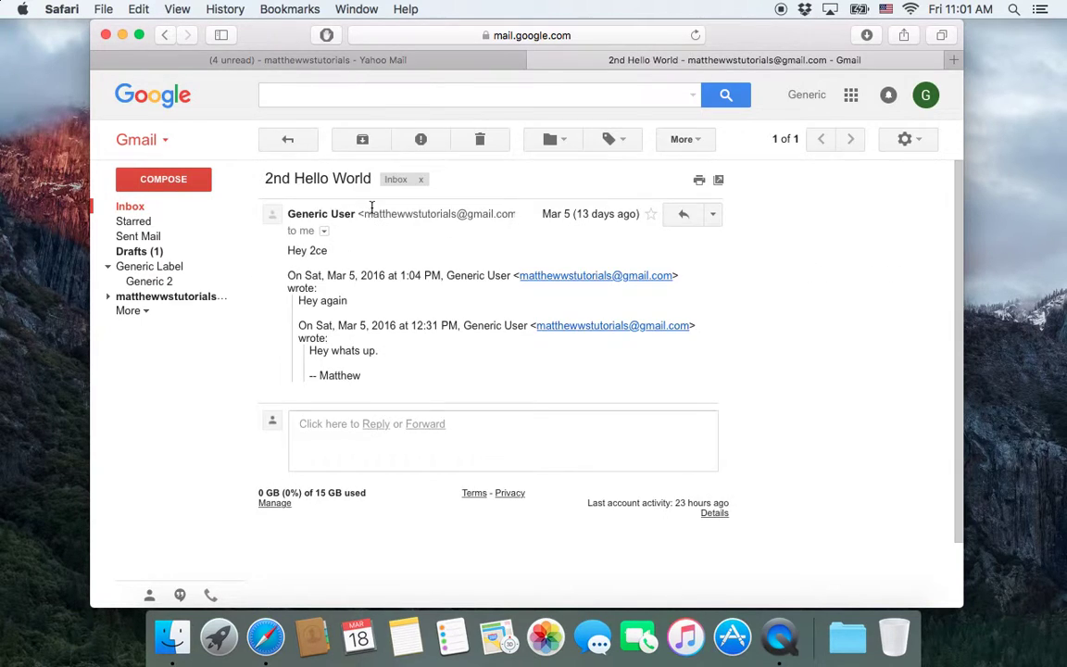
pyautogui.click(610, 141)
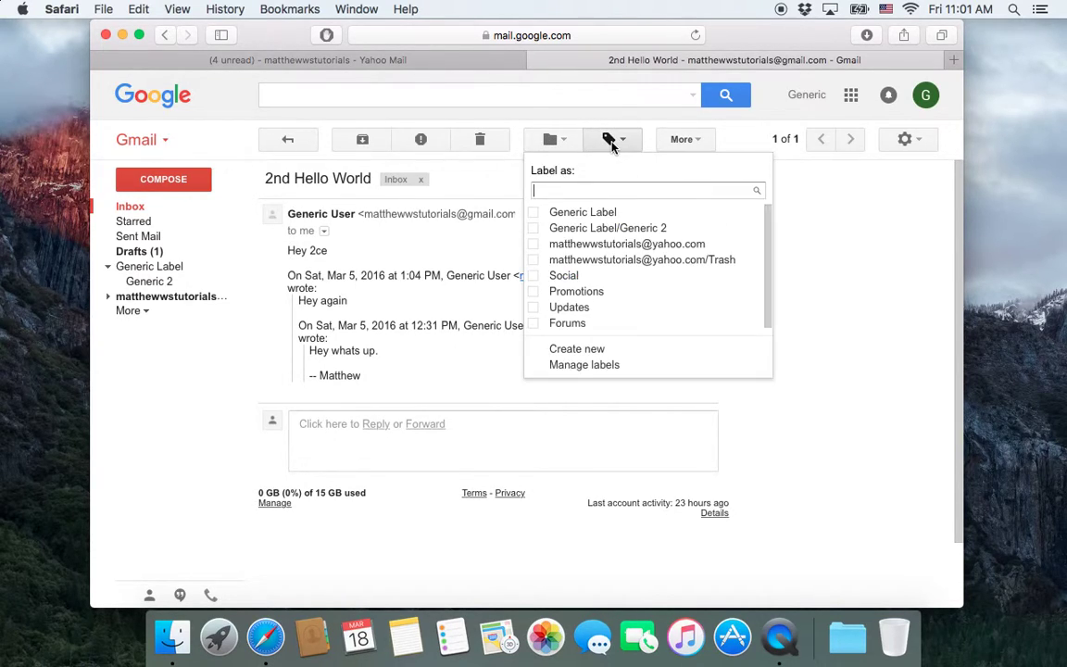
pyautogui.click(536, 217)
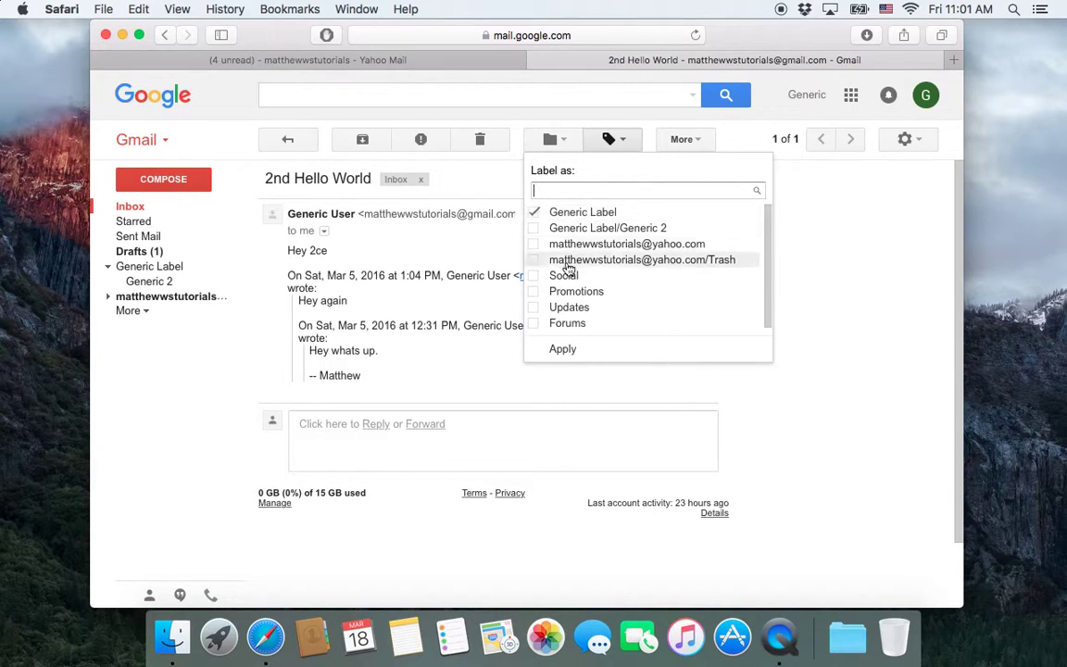
pyautogui.click(560, 350)
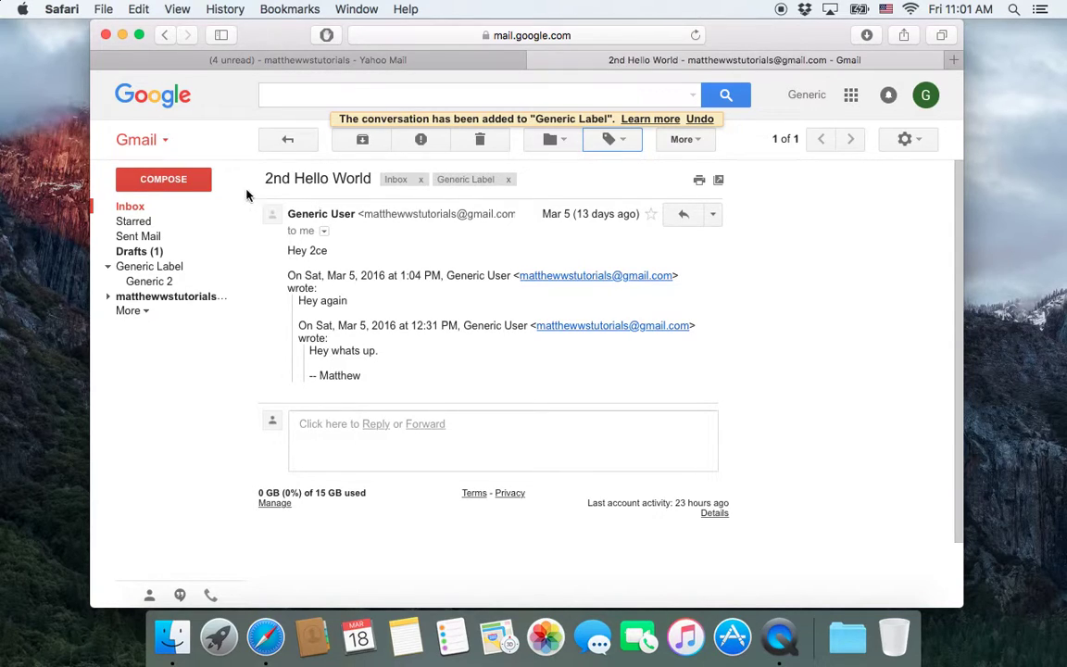
pyautogui.click(130, 206)
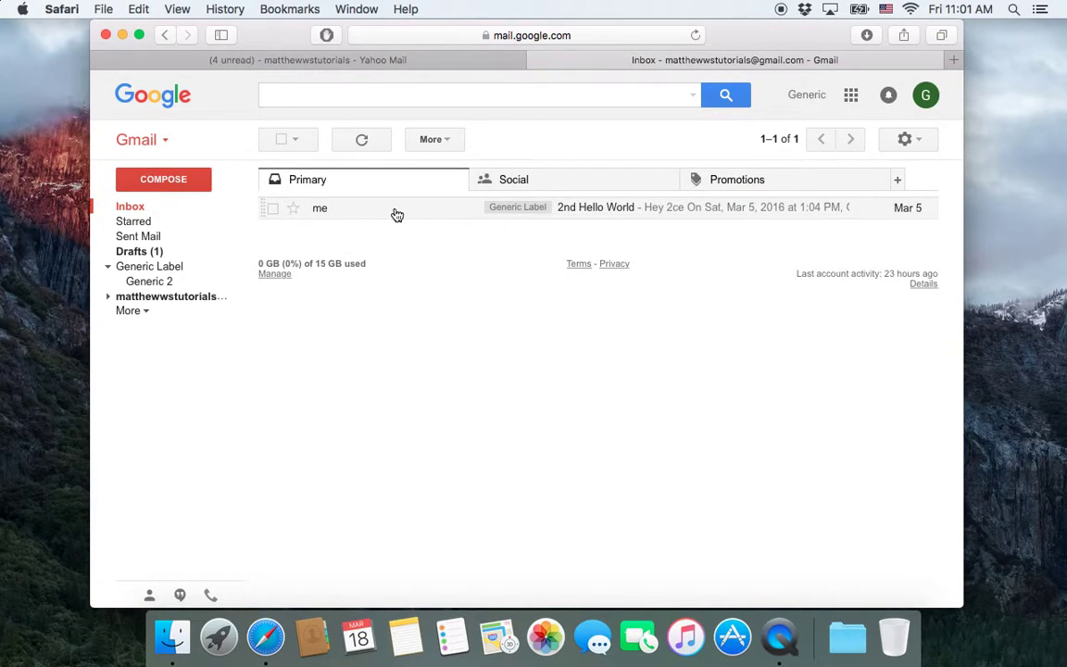
pyautogui.click(175, 268)
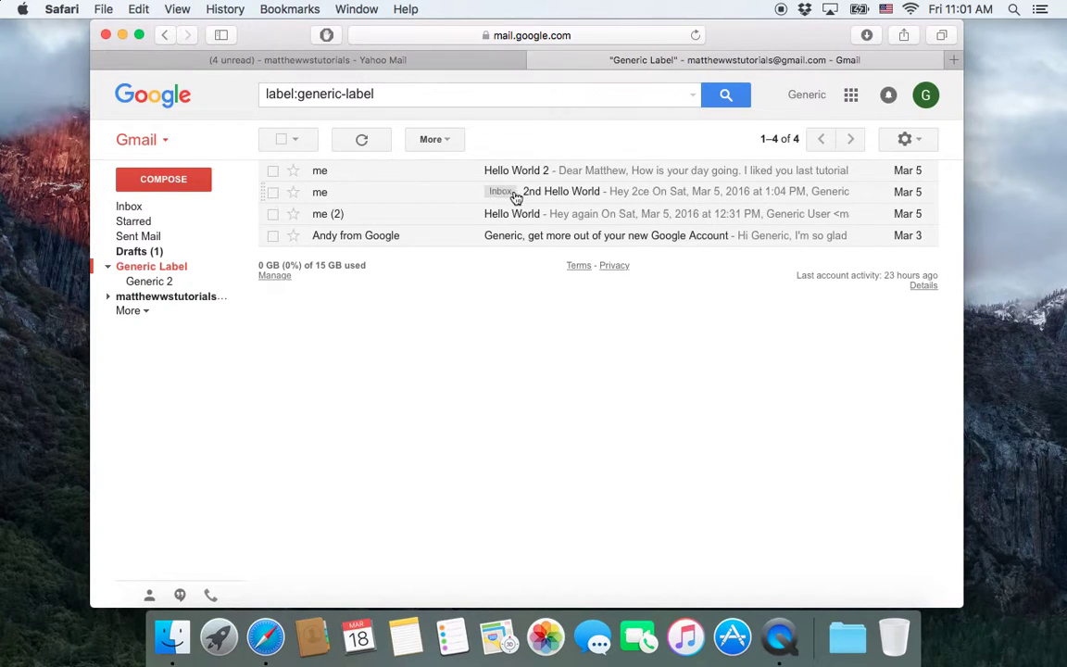
pyautogui.moveTo(499, 194); pyautogui.dragTo(164, 216)
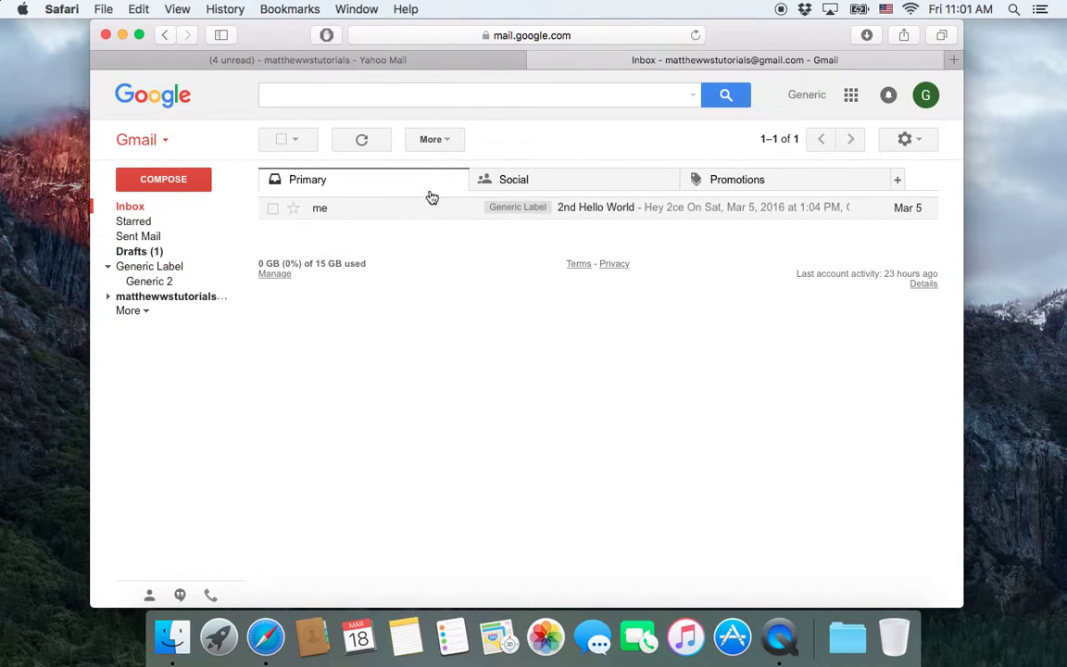